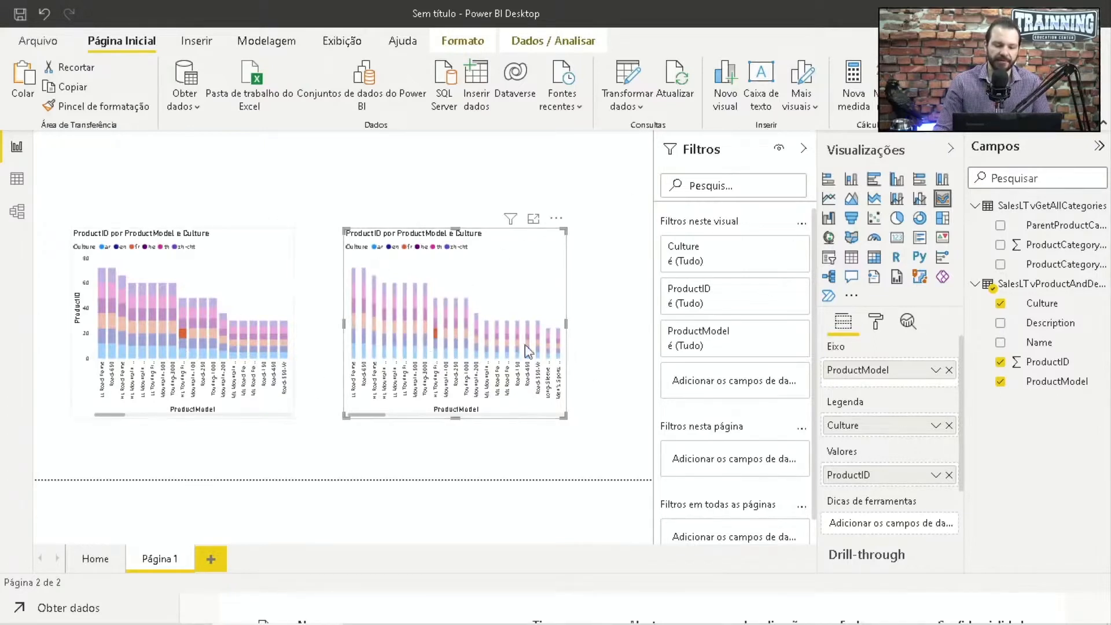
Clear the chart highlight, add a slicer above the stacked column chart, resize it to fit, and assign the Name field.
click(183, 334)
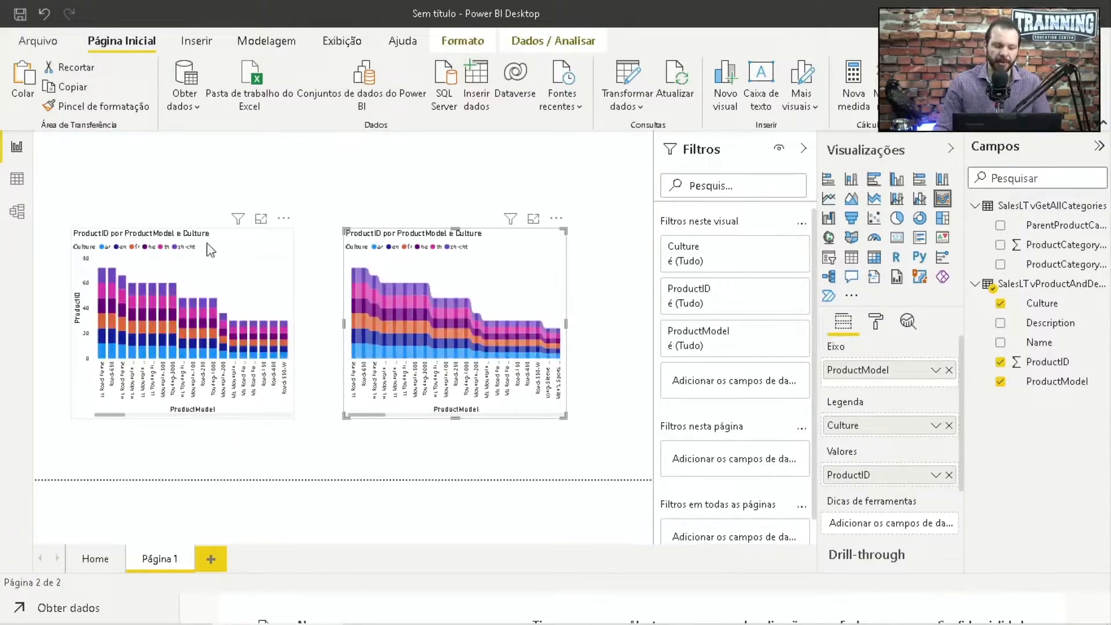
click(176, 183)
click(830, 259)
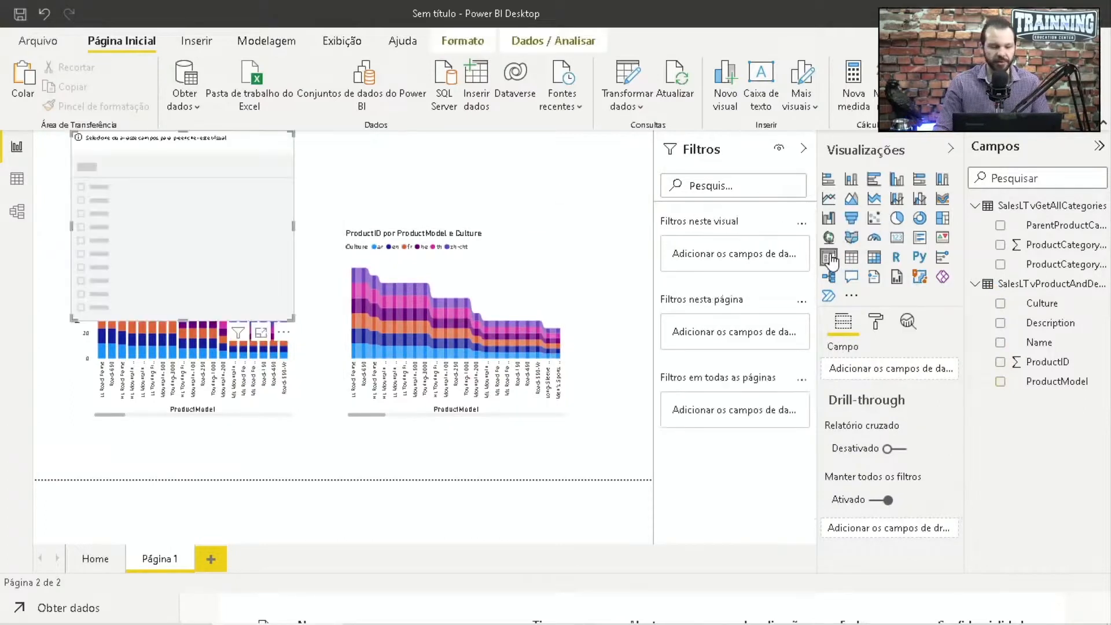
drag(289, 318, 313, 194)
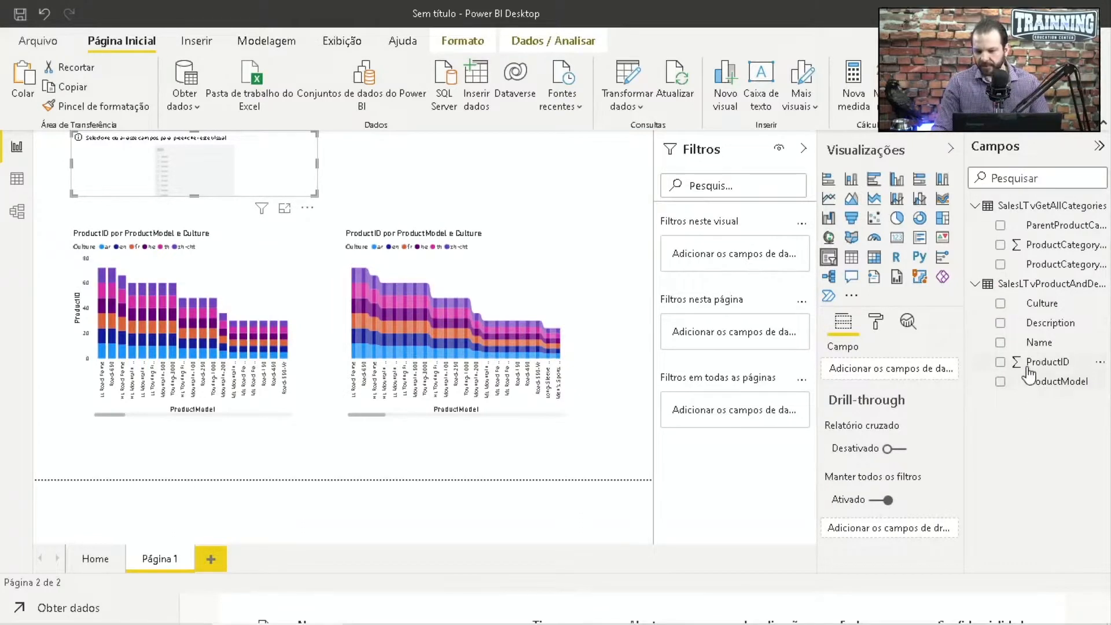
drag(1034, 348, 917, 371)
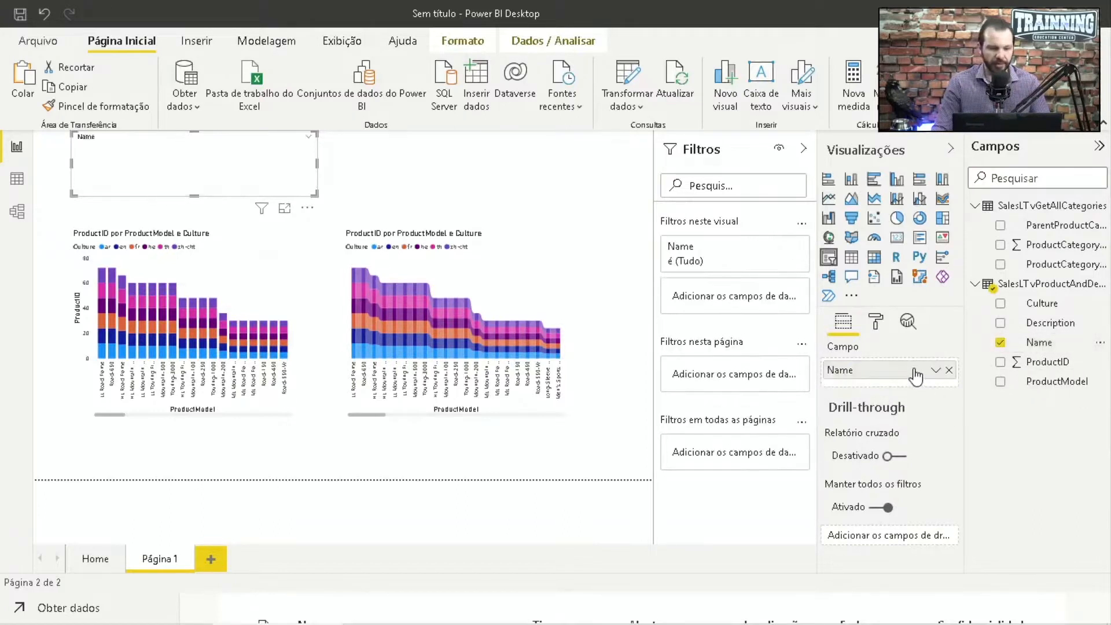
Test the Name slicer by filtering the charts to Front Brakes and clearing that selection.
scroll(115, 177, down, 3)
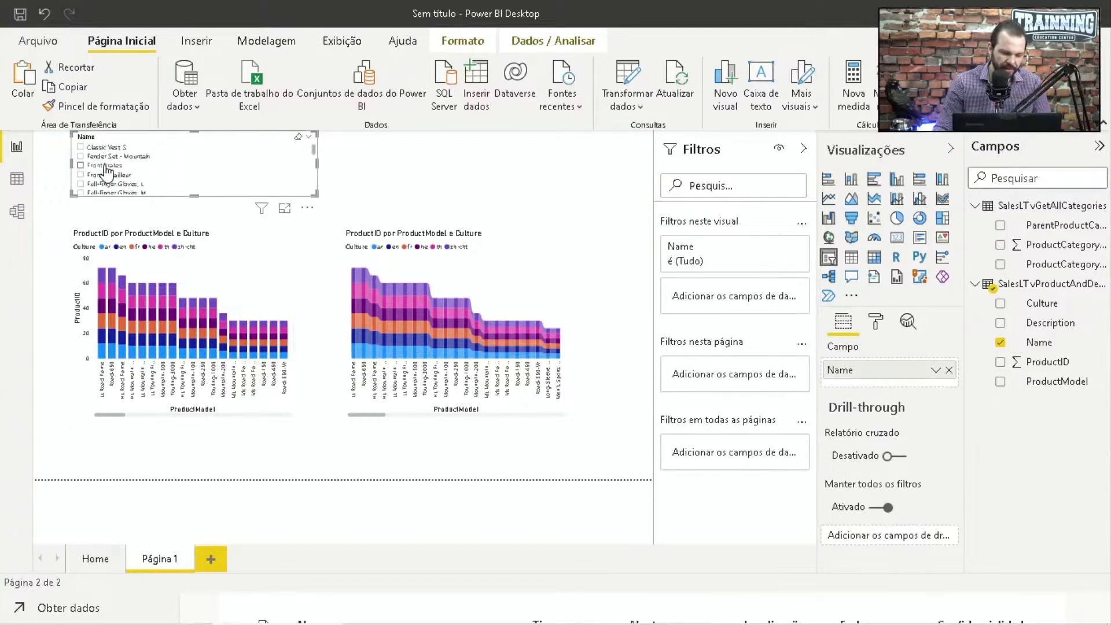
click(81, 165)
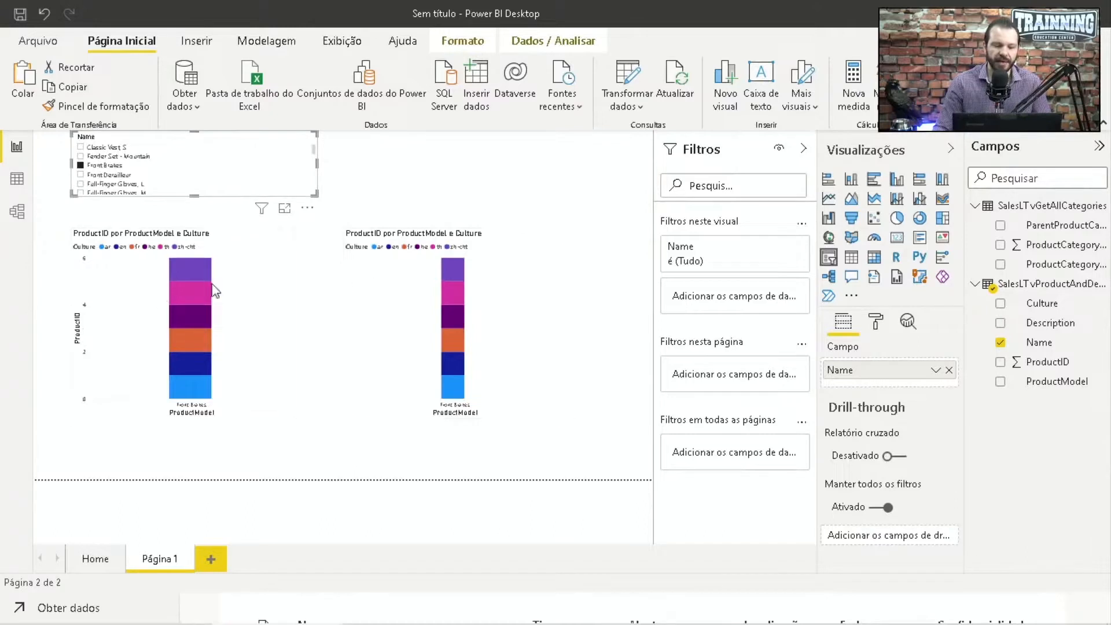
click(81, 166)
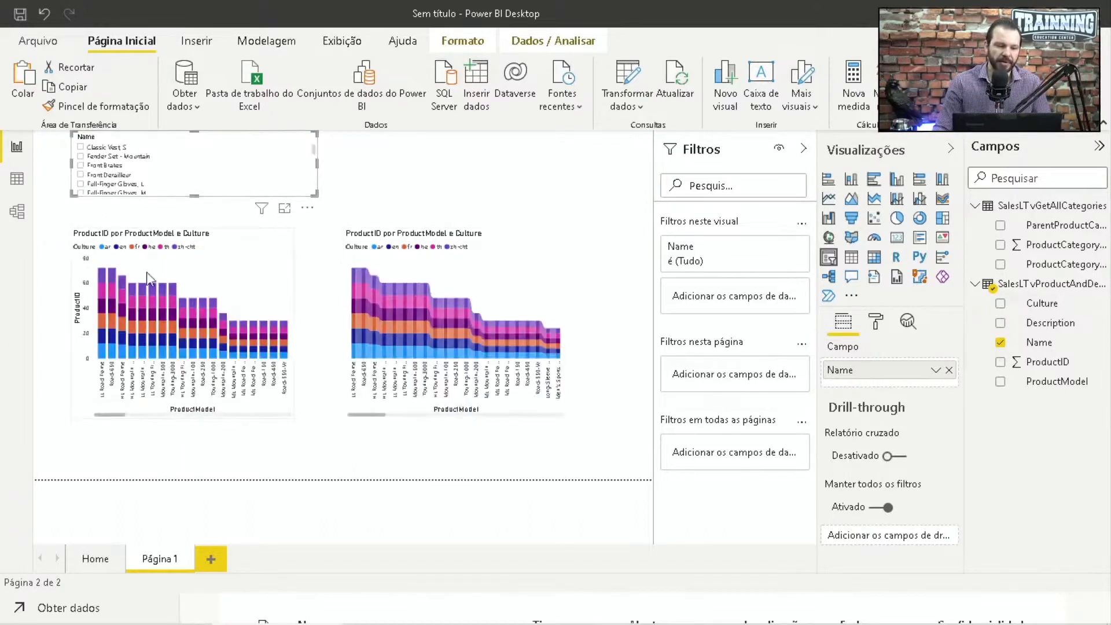
Add a card showing ProductID above the ribbon chart, and check its response by highlighting and clearing a column segment.
click(162, 304)
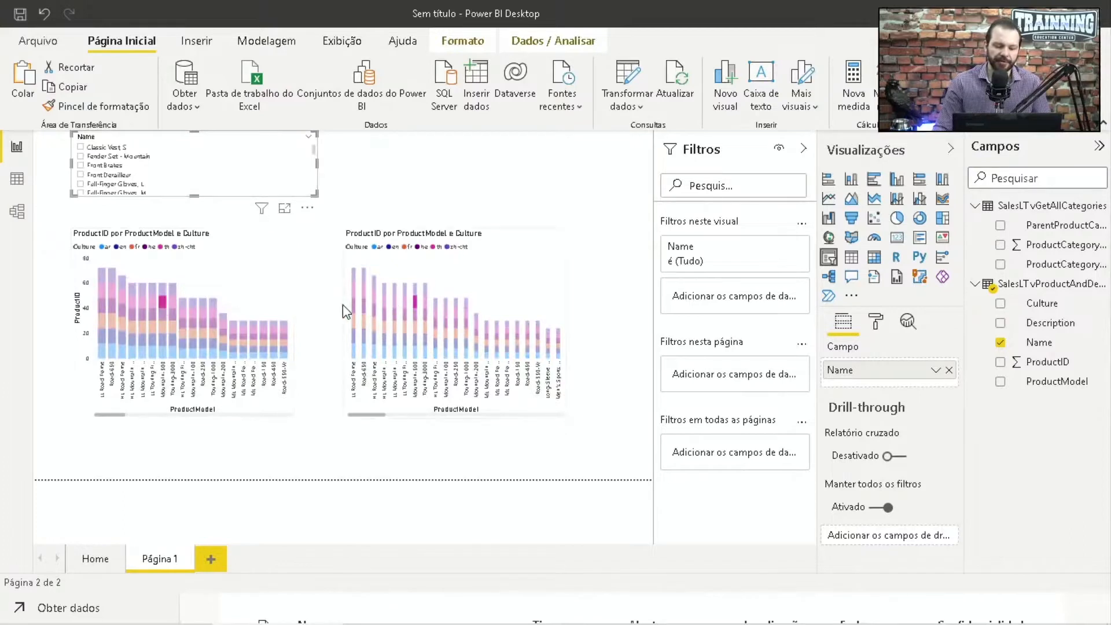
click(462, 181)
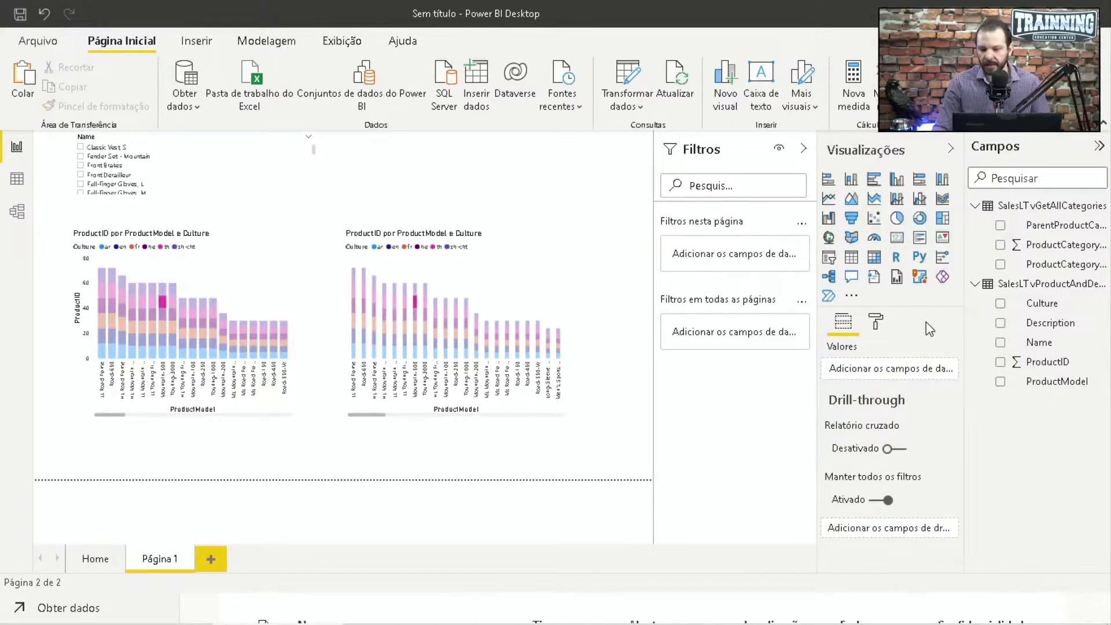
click(896, 237)
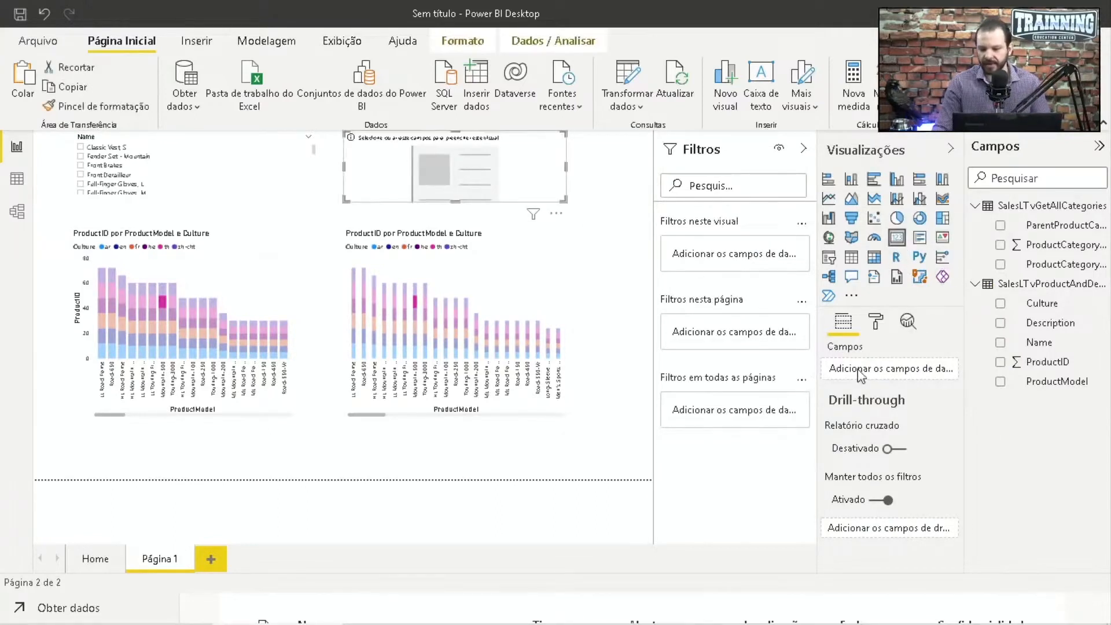
click(1000, 363)
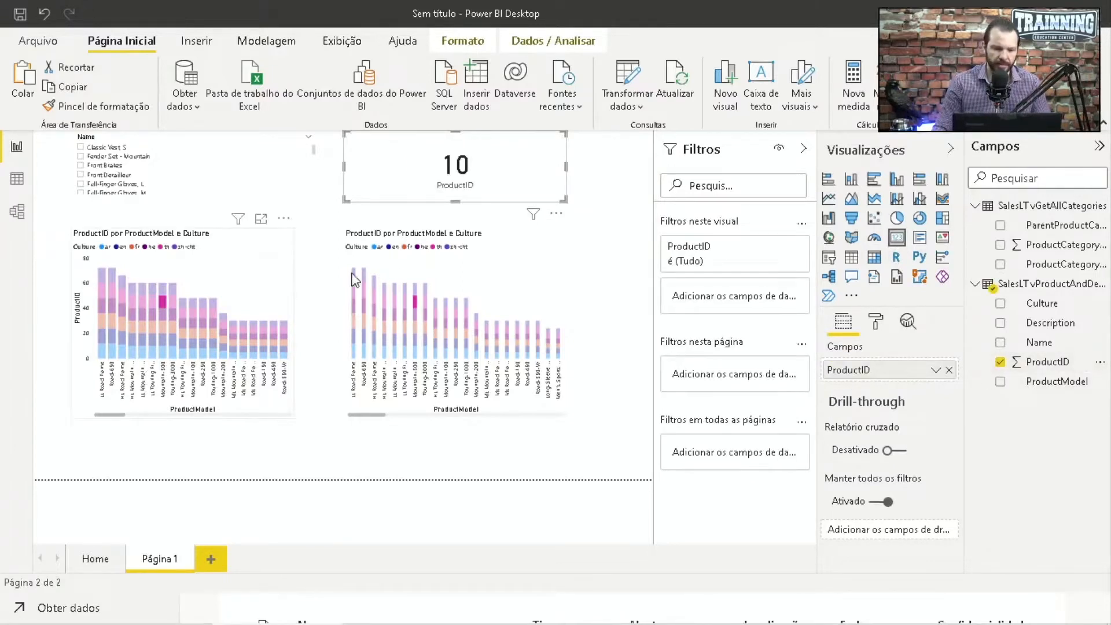
click(162, 301)
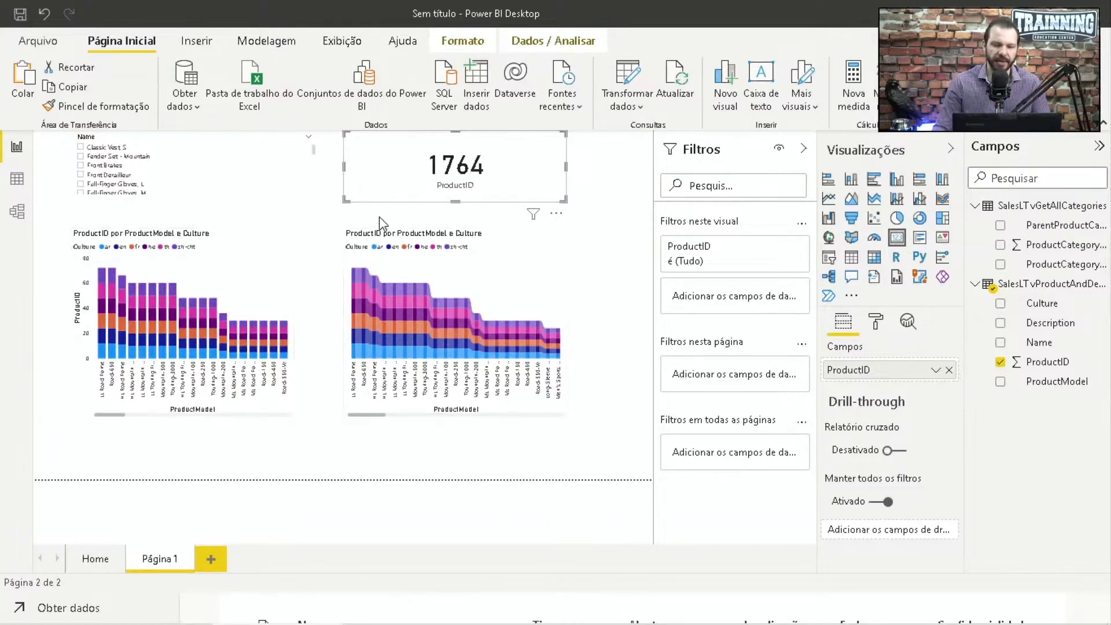
Turn on interaction editing and move the ribbon and stacked column charts lower on the page.
click(470, 46)
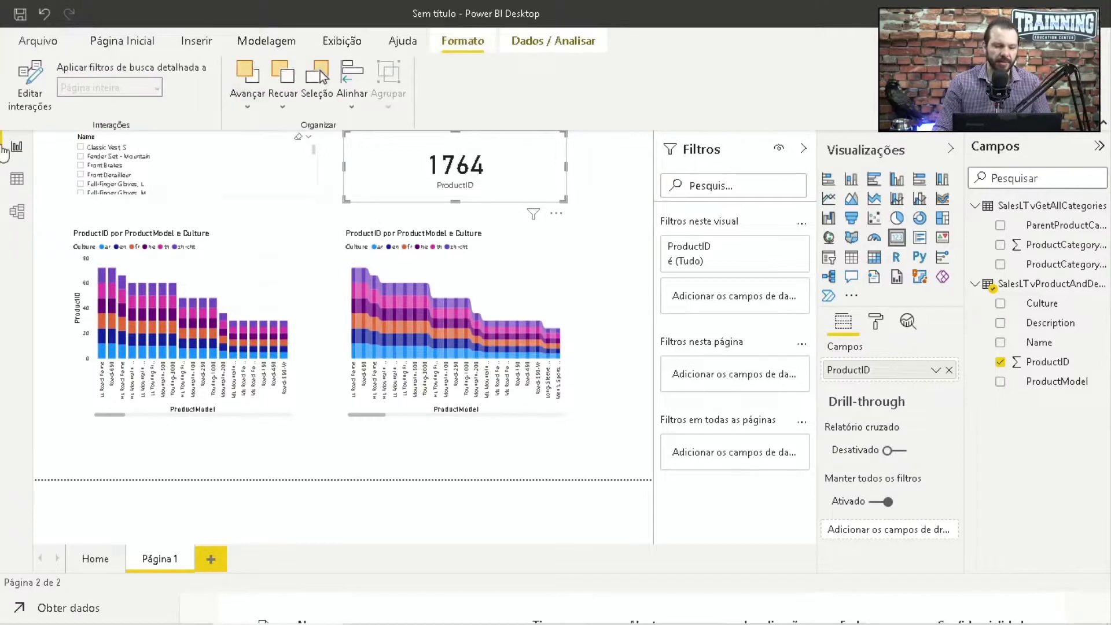
click(24, 91)
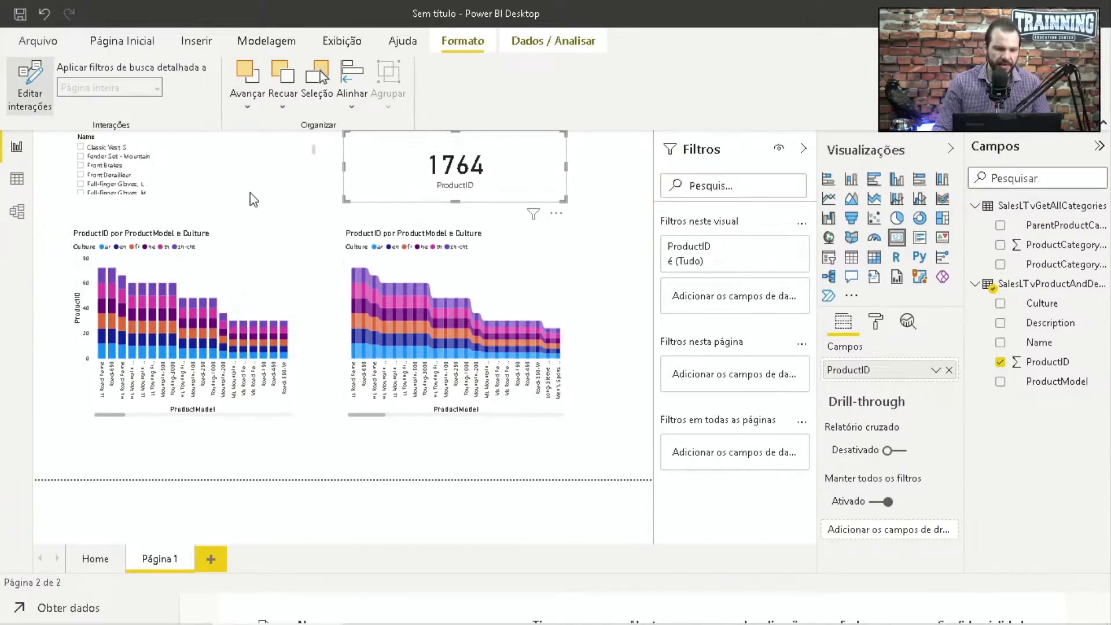
click(36, 107)
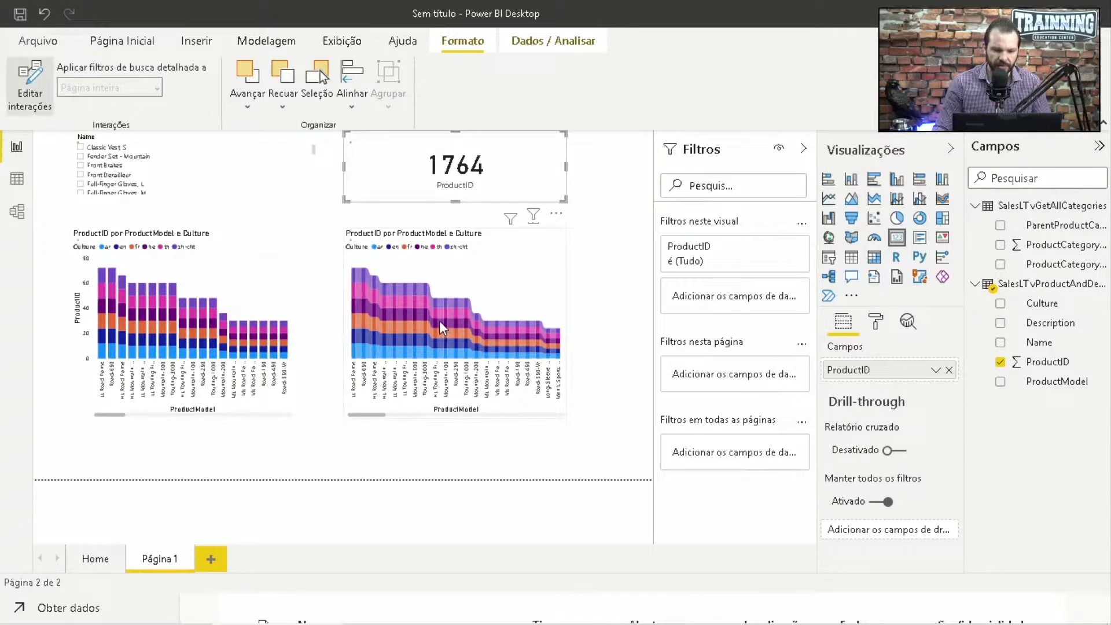
drag(433, 324, 440, 353)
drag(178, 296, 189, 331)
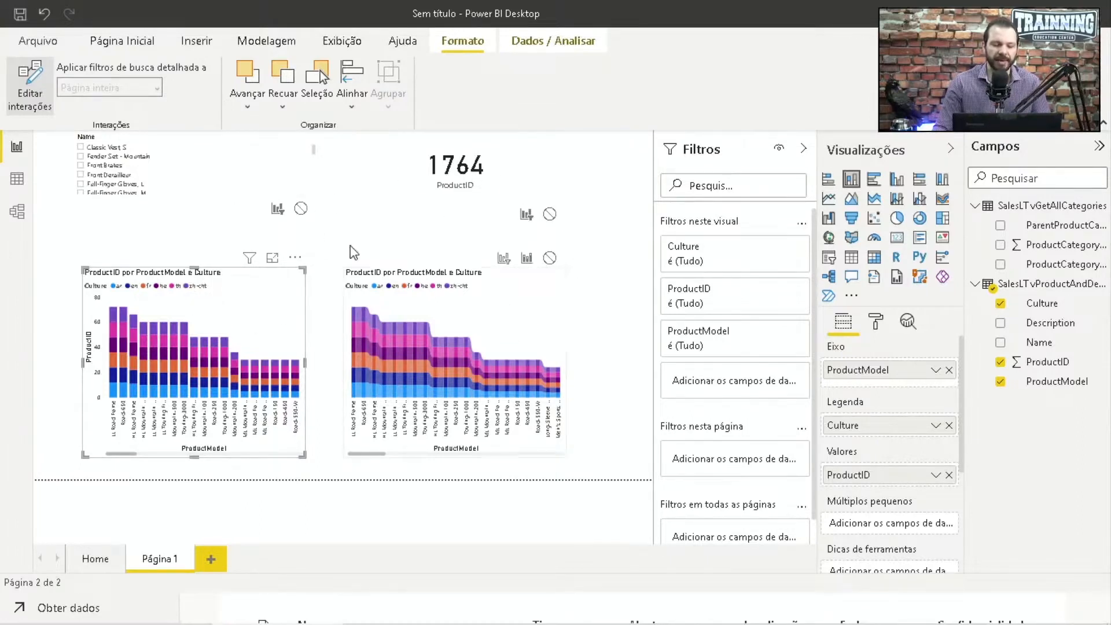
With a column segment highlighted, compare the stacked column chart's interactions with the ProductID card and set None.
click(216, 365)
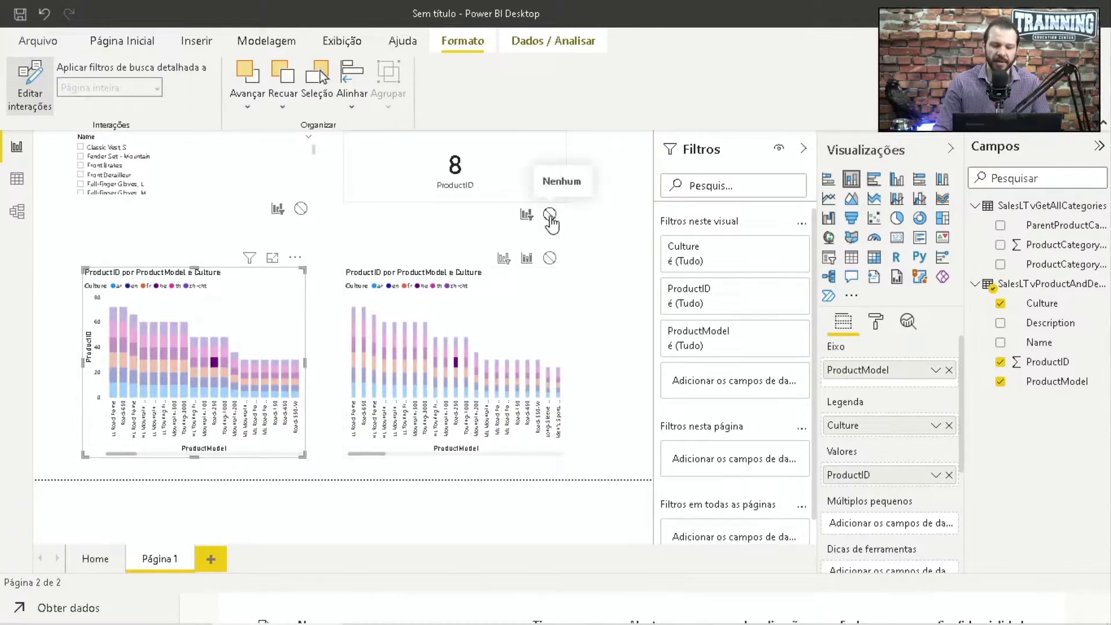
click(550, 215)
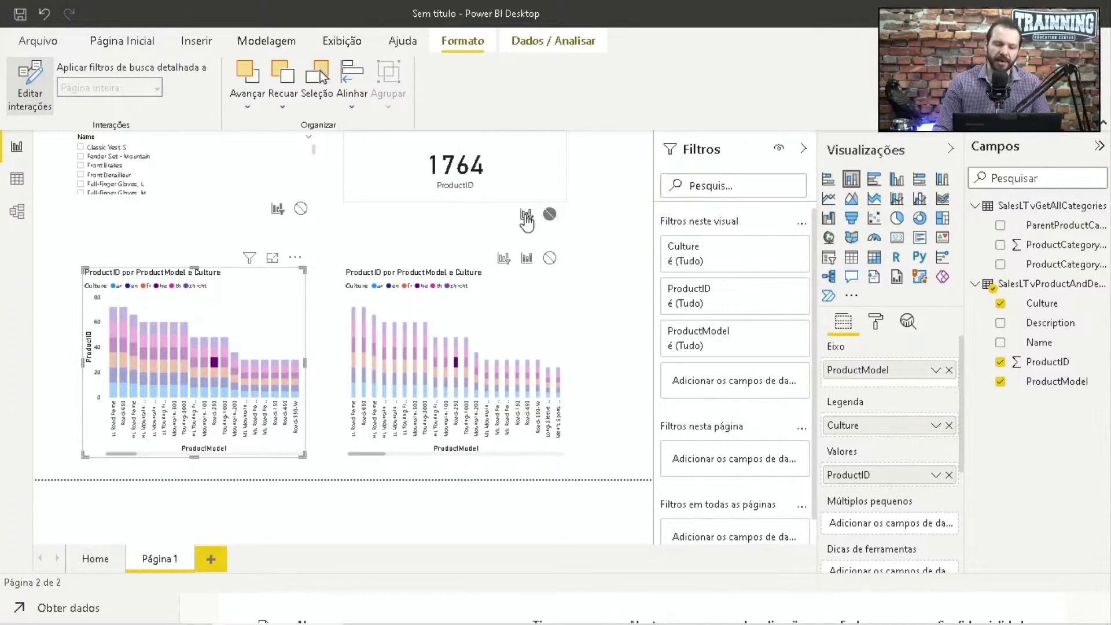
click(526, 217)
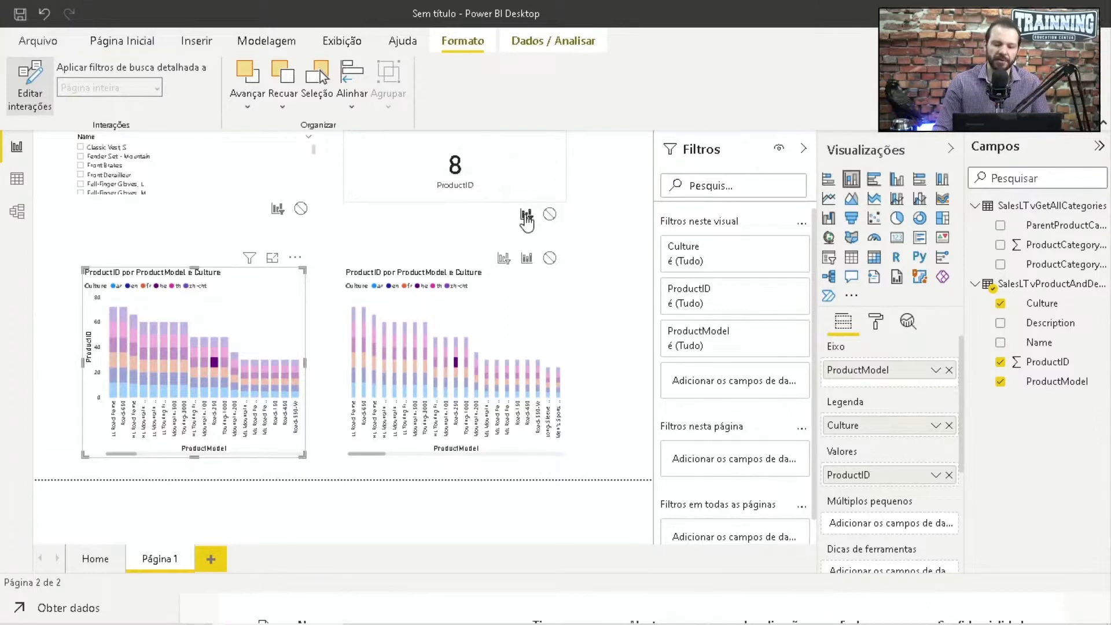
click(549, 215)
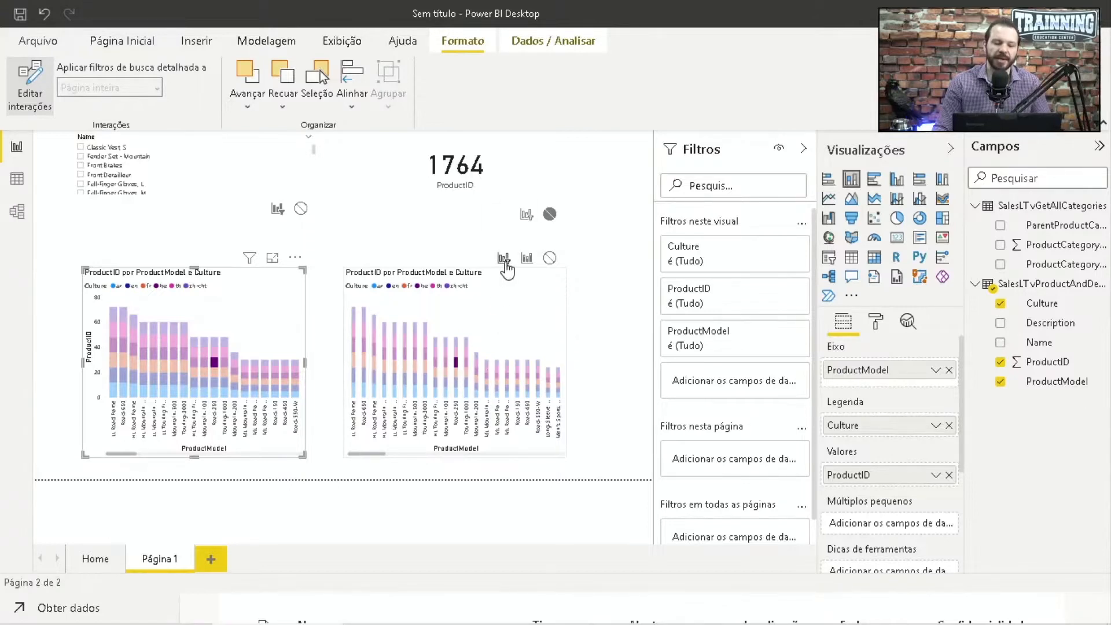
Set the stacked column chart's interaction with the ribbon chart to Filter and try it on several column segments.
click(503, 258)
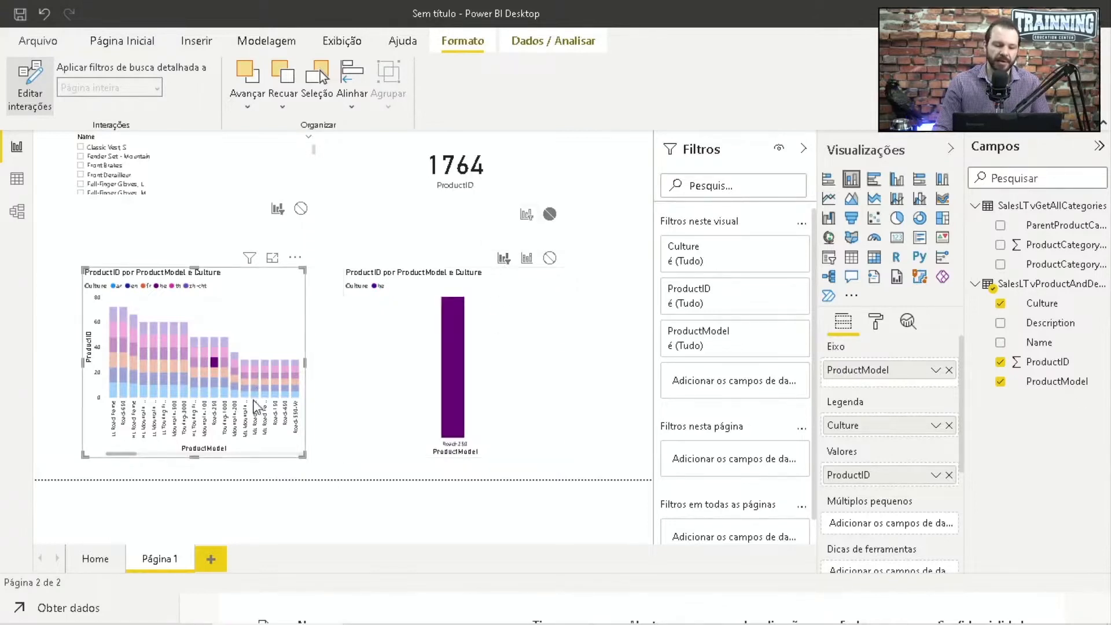
click(235, 365)
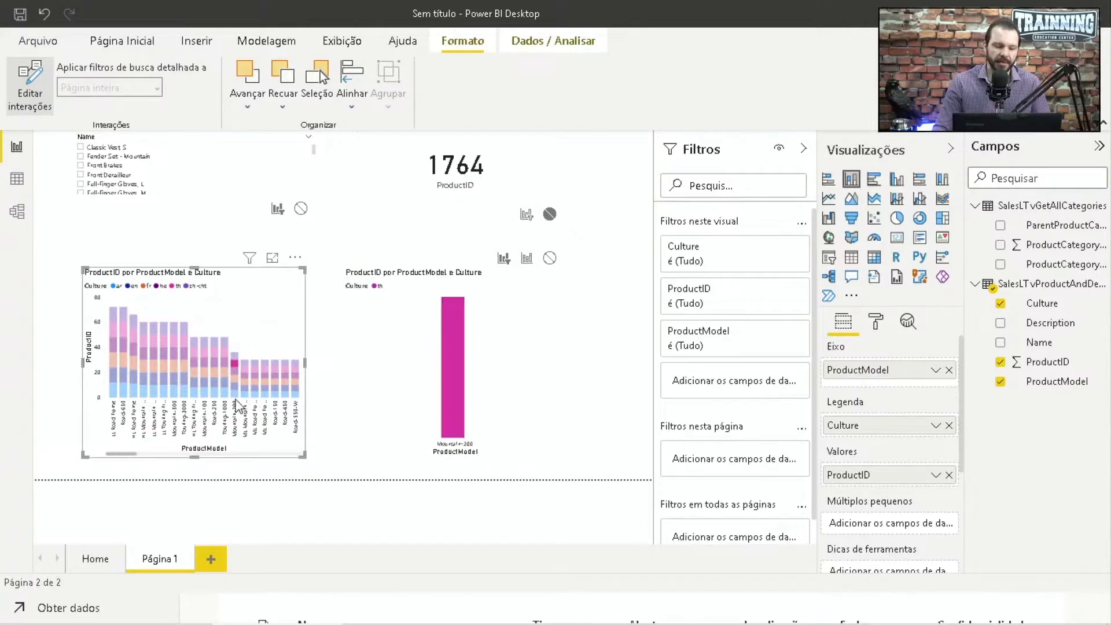
click(233, 392)
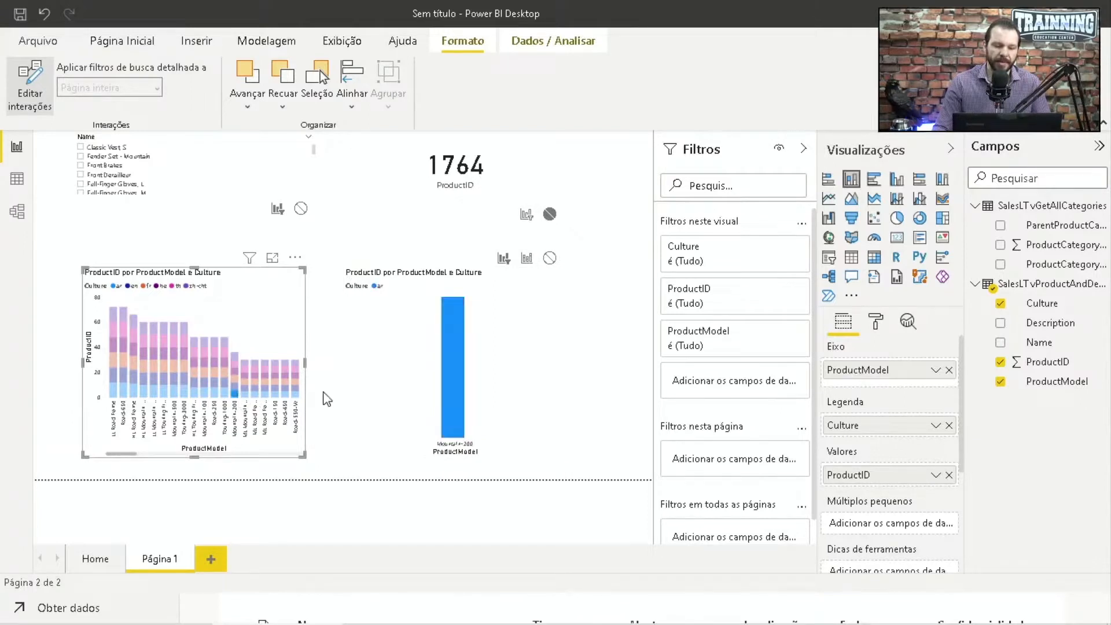
click(190, 376)
click(184, 379)
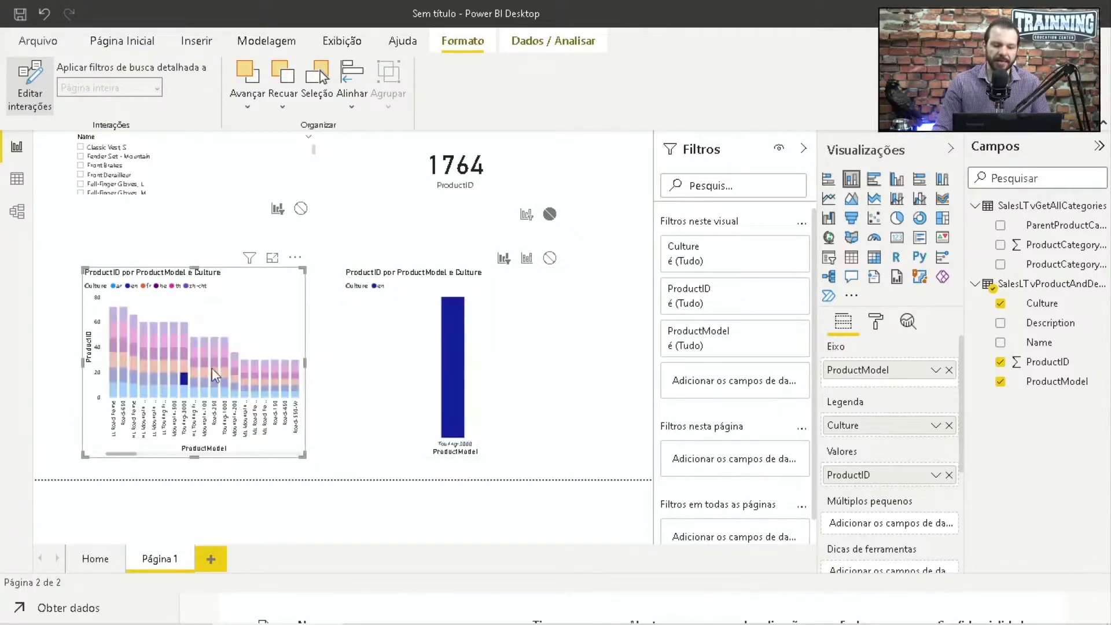
Set the stacked column chart's interaction with the ribbon chart to None and test it by selecting column segments.
click(550, 257)
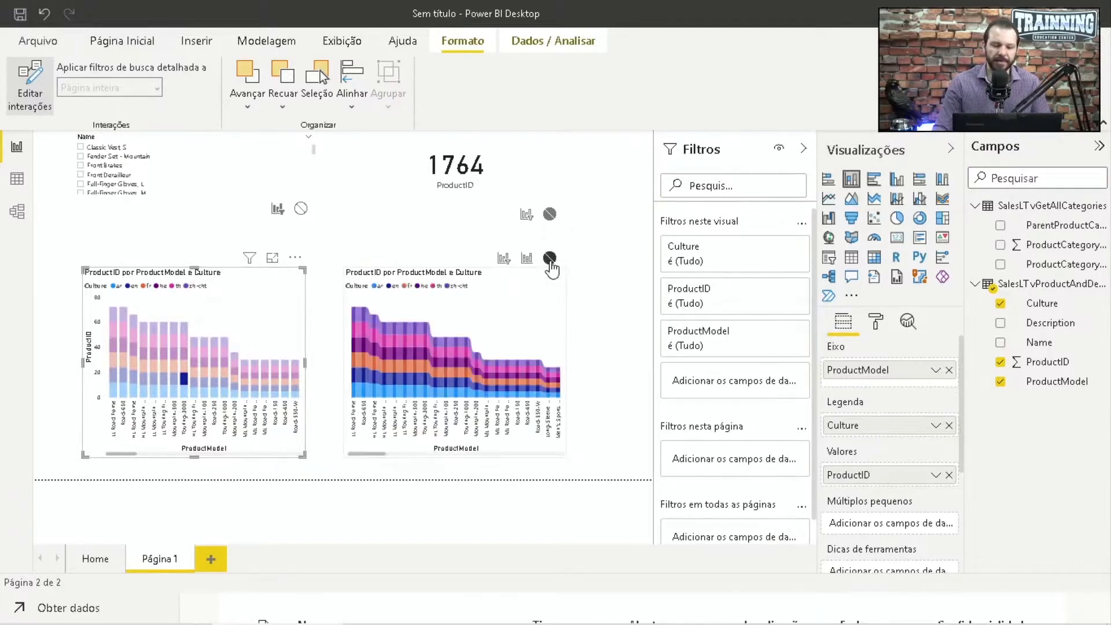
click(203, 388)
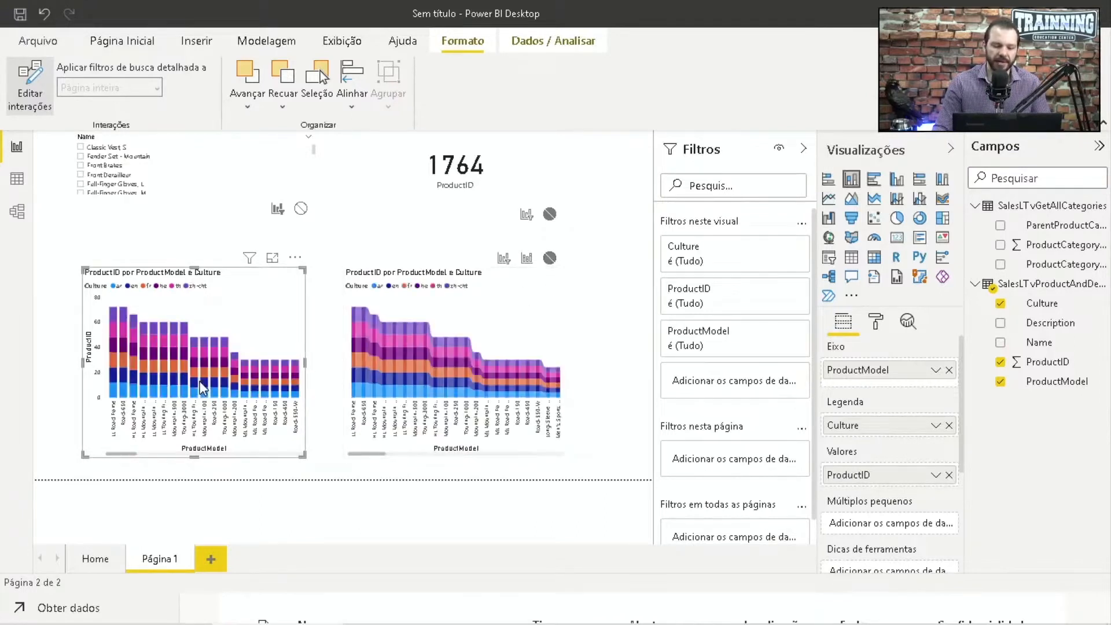
click(195, 373)
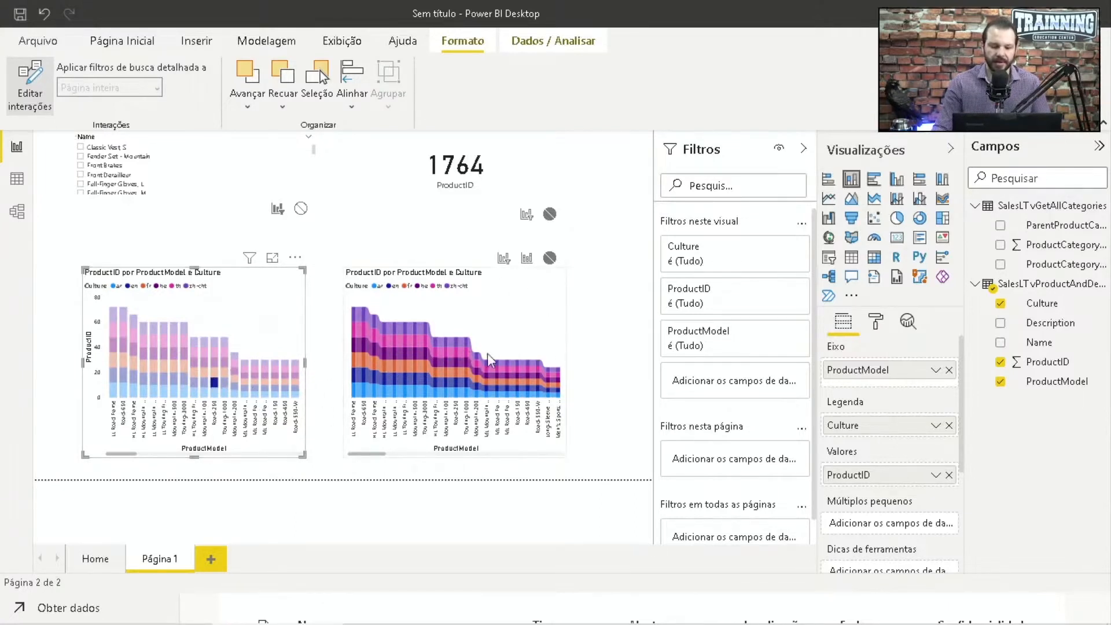
Set the ribbon chart's interactions with the ProductID card and the stacked column chart to None.
click(524, 290)
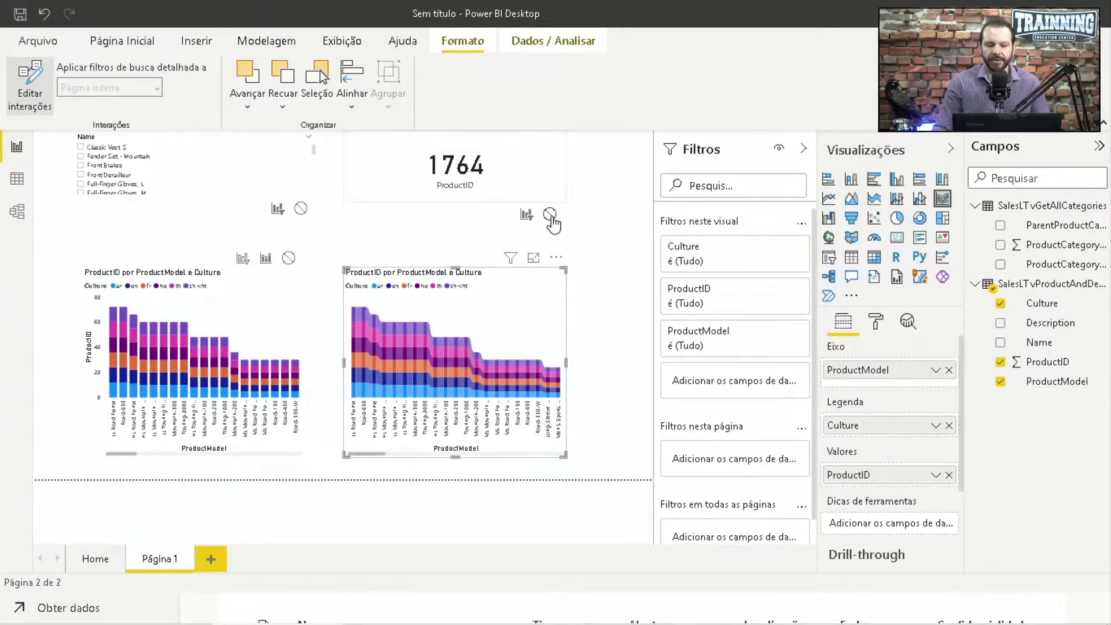
click(550, 215)
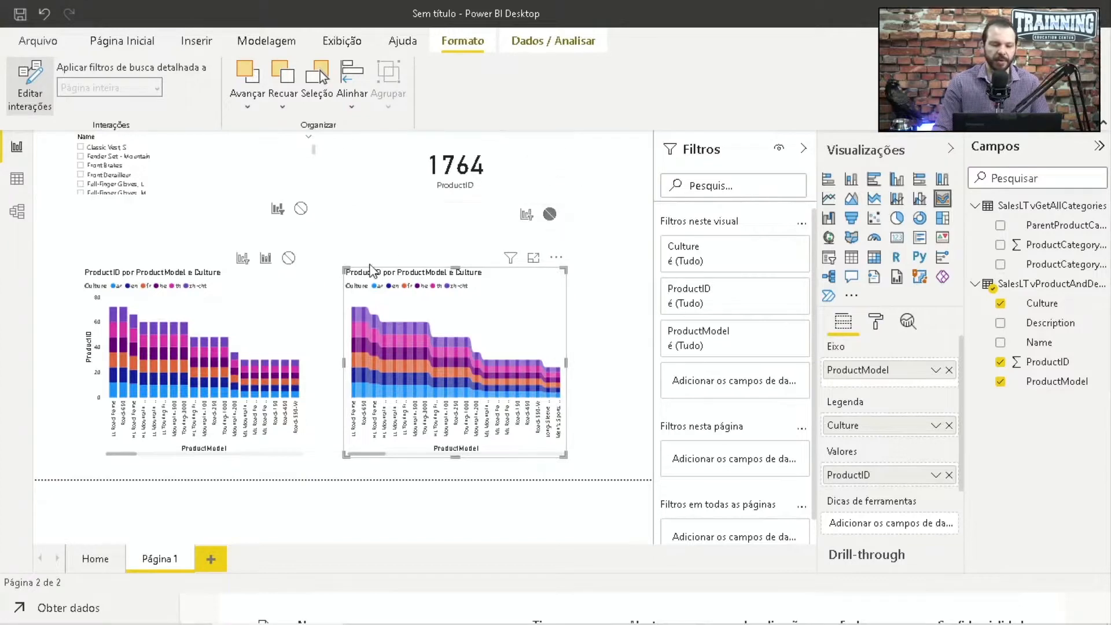
click(289, 259)
click(326, 287)
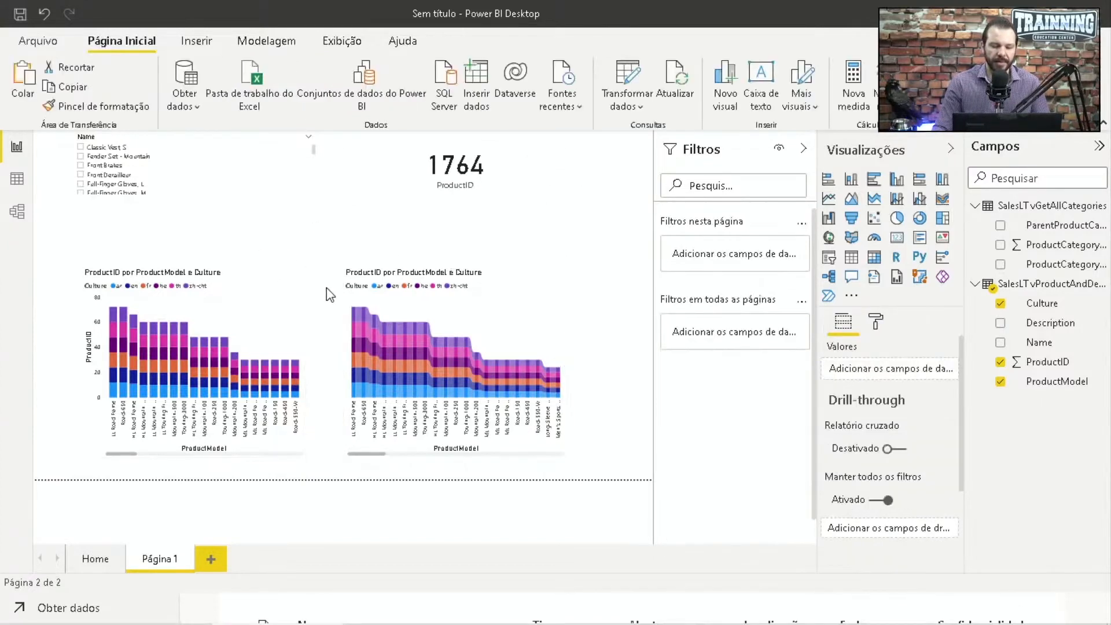
Highlight a segment in the ribbon chart and one in the stacked column chart to check the effect on other visuals.
click(384, 351)
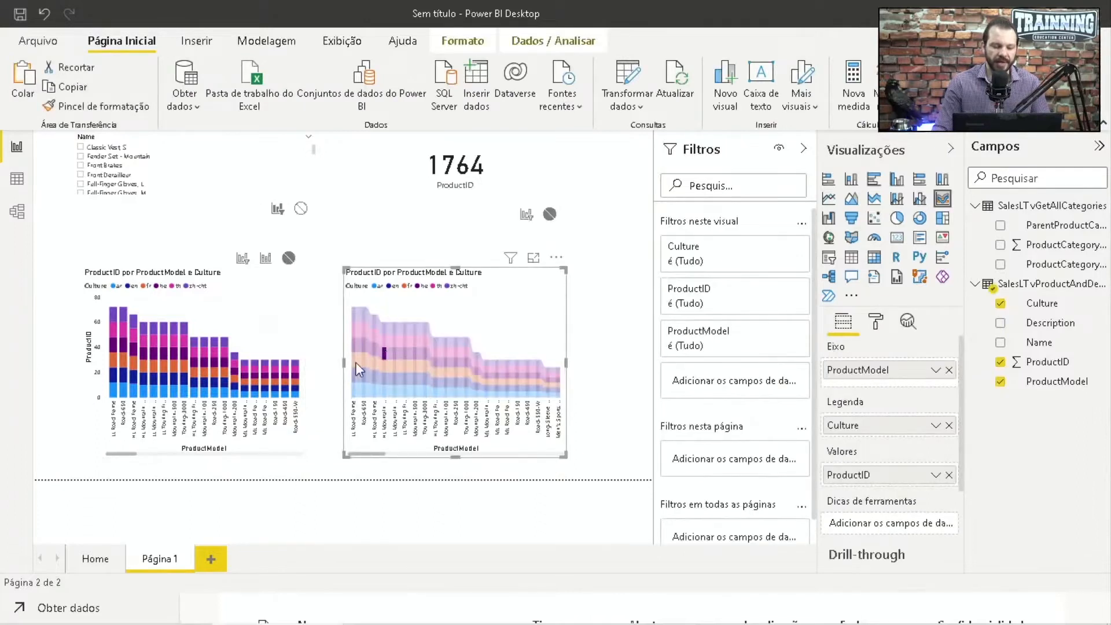
click(276, 375)
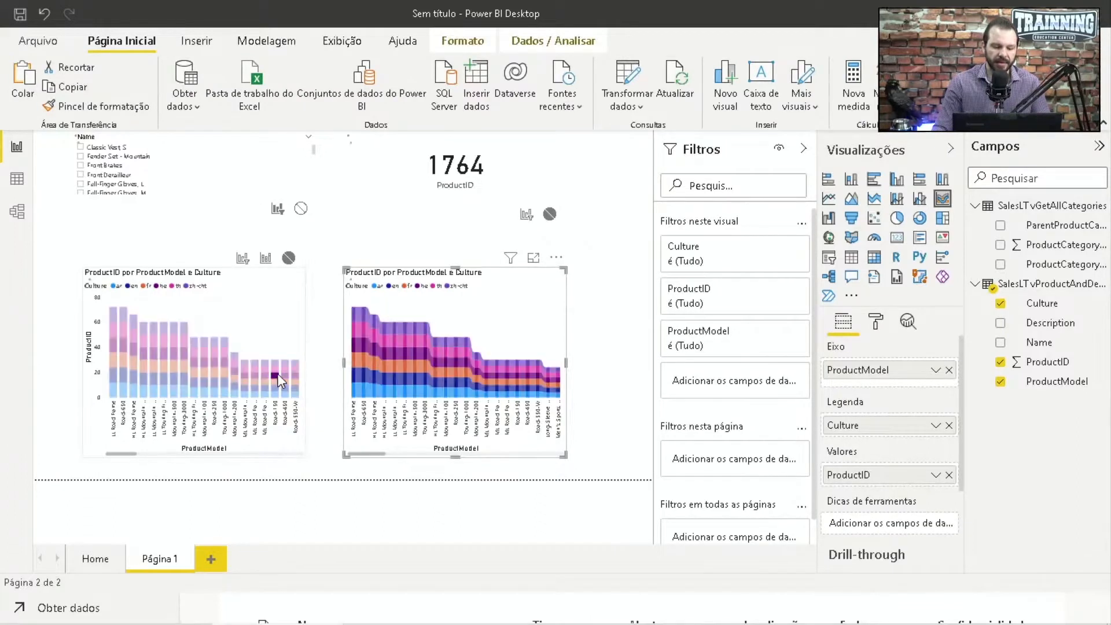
click(334, 314)
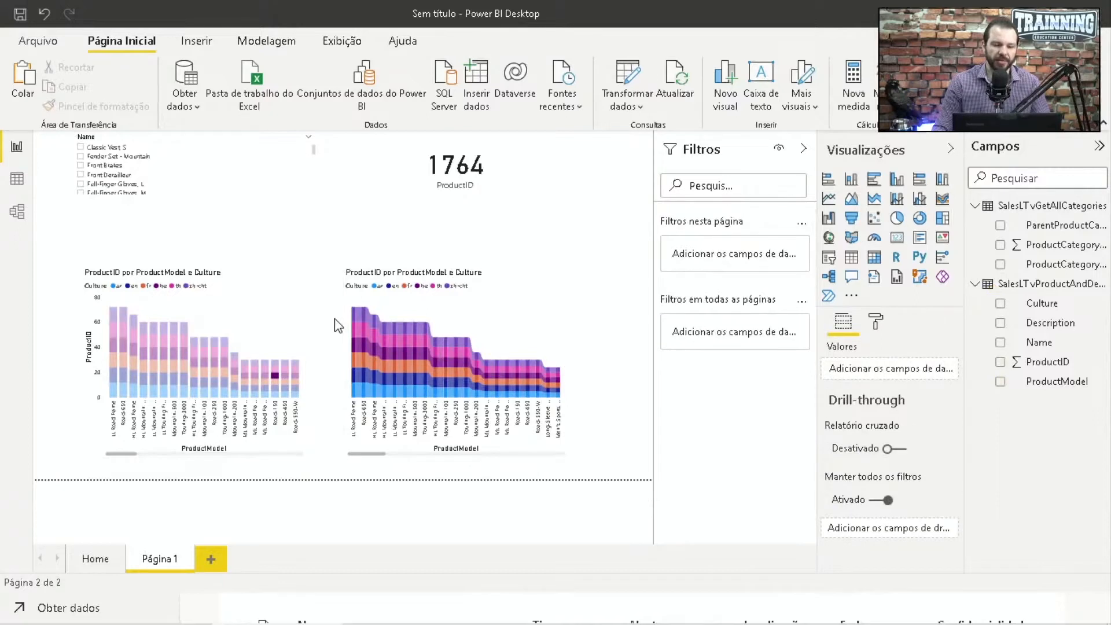
Turn off interaction editing for the ribbon chart and deselect the chart on the report page.
click(341, 36)
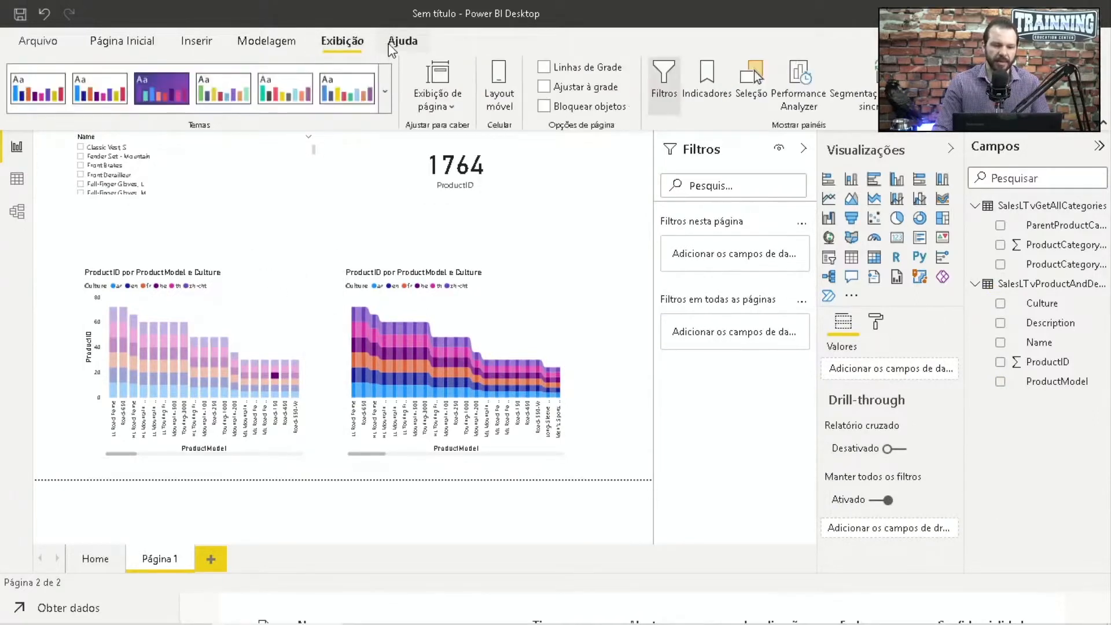
click(386, 312)
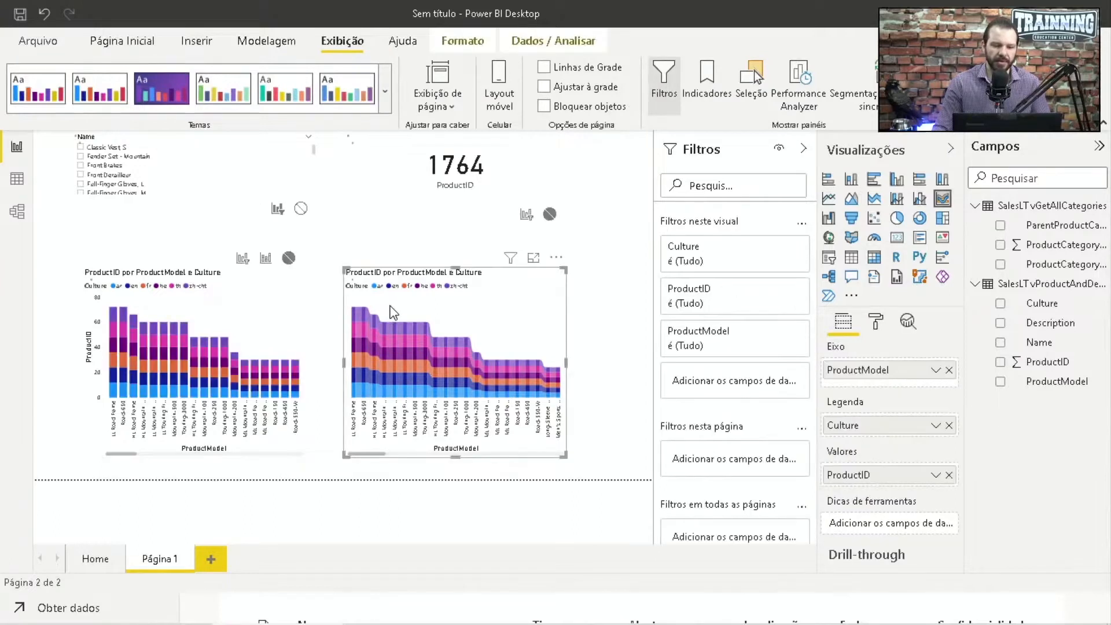
click(463, 42)
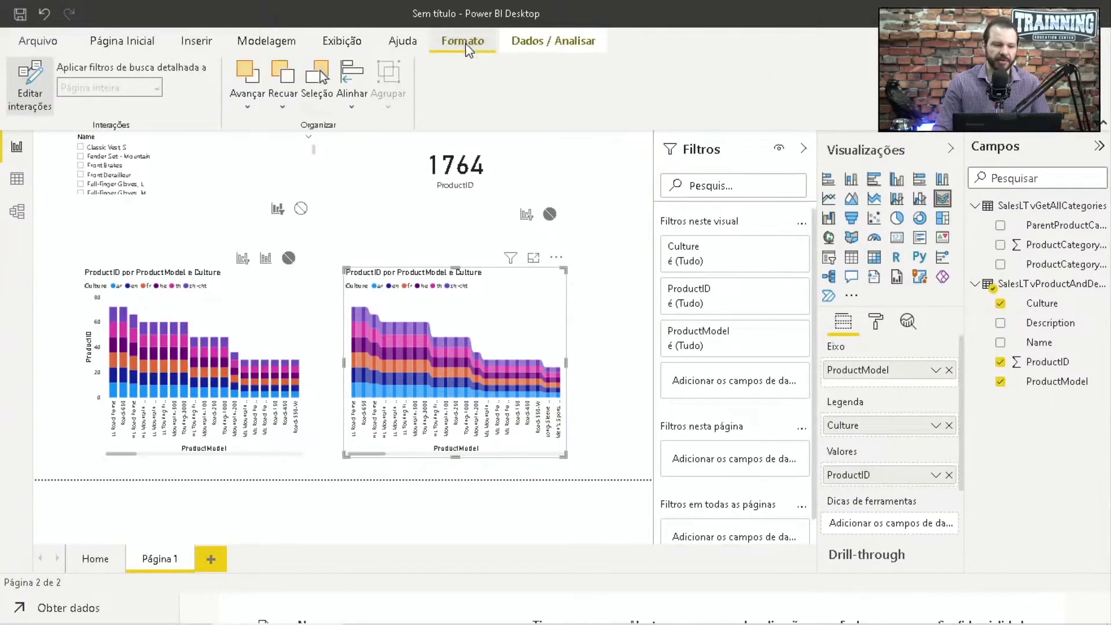
click(37, 107)
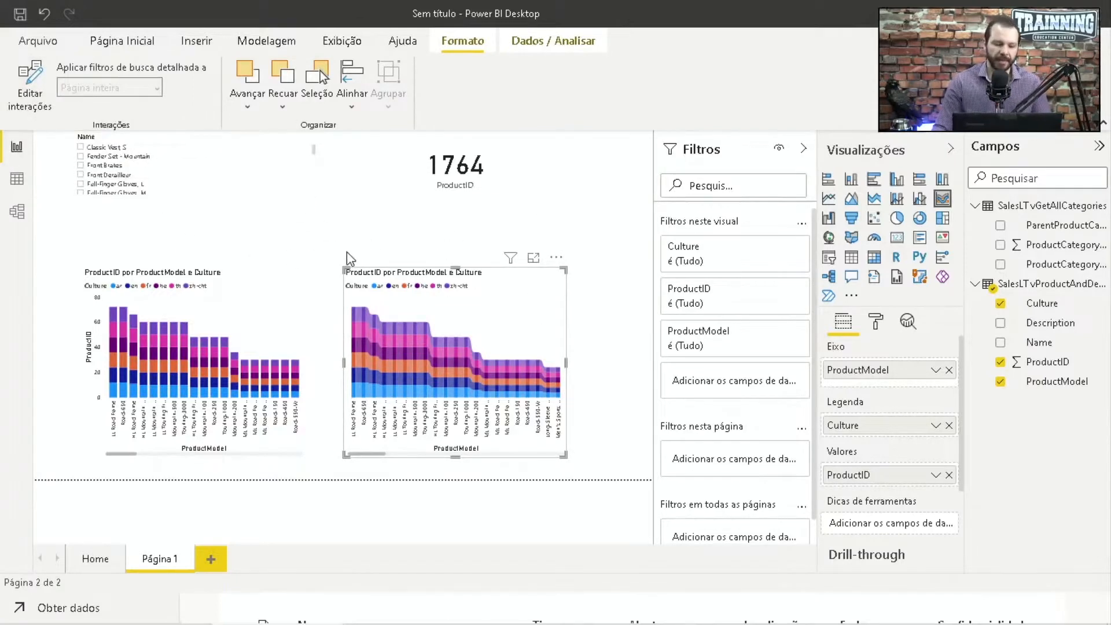
click(334, 235)
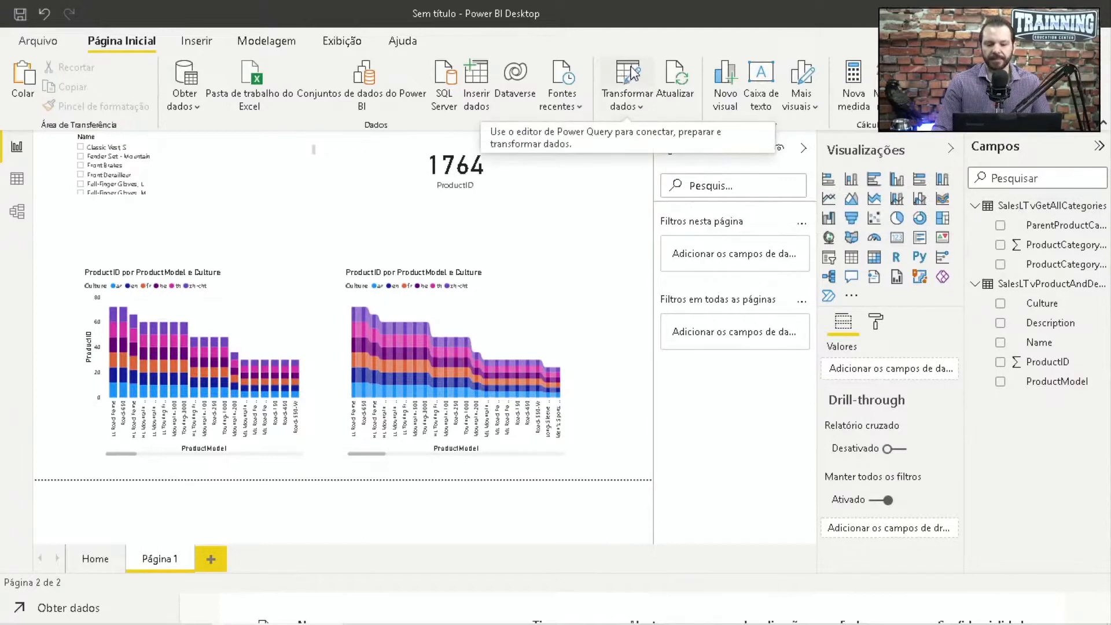
Open the Power Query Editor to transform the report's data and maximize its window.
click(630, 80)
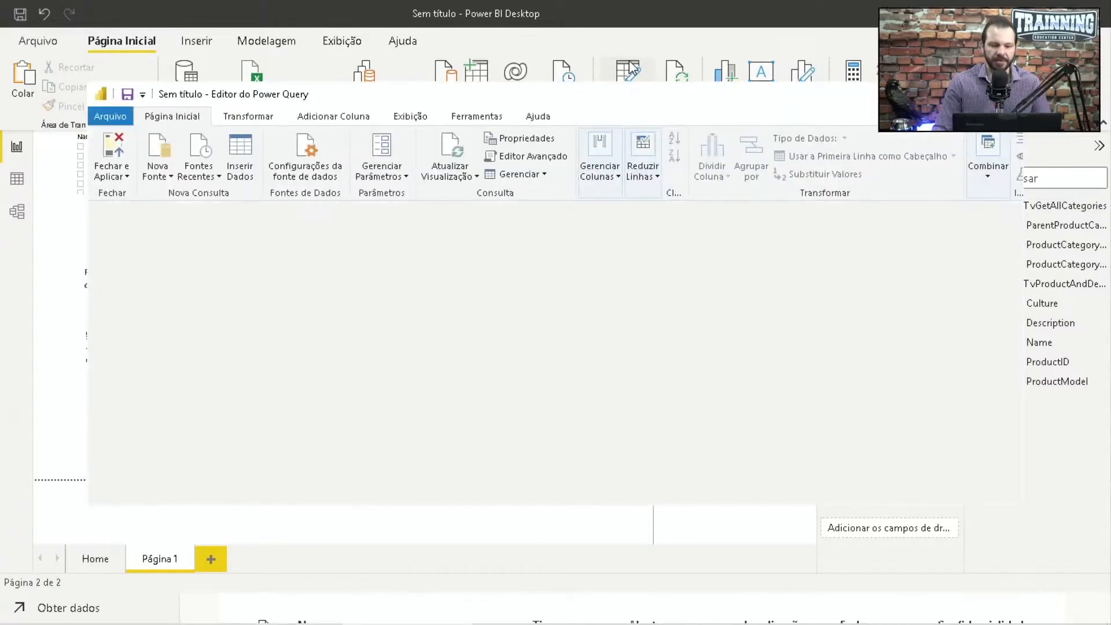
drag(627, 94, 637, 56)
click(626, 94)
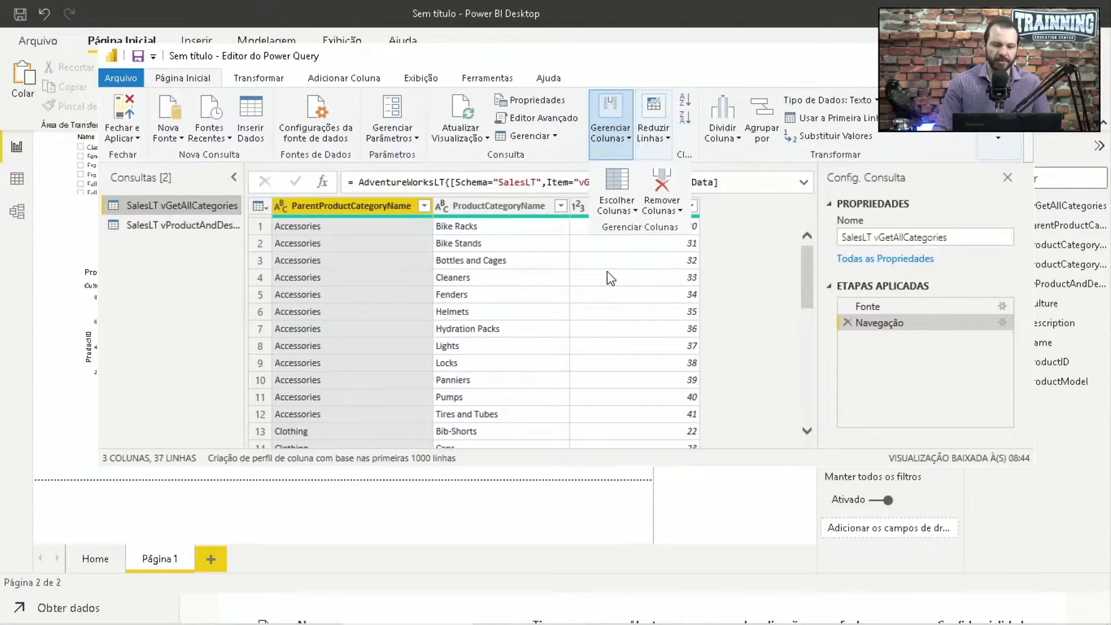
click(975, 56)
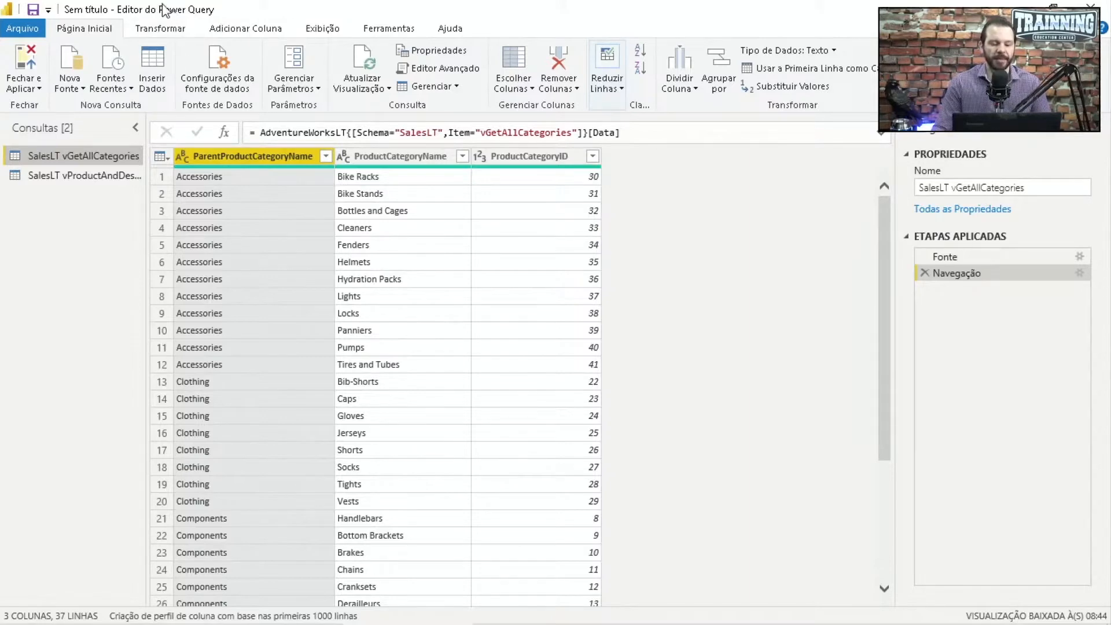
click(1053, 7)
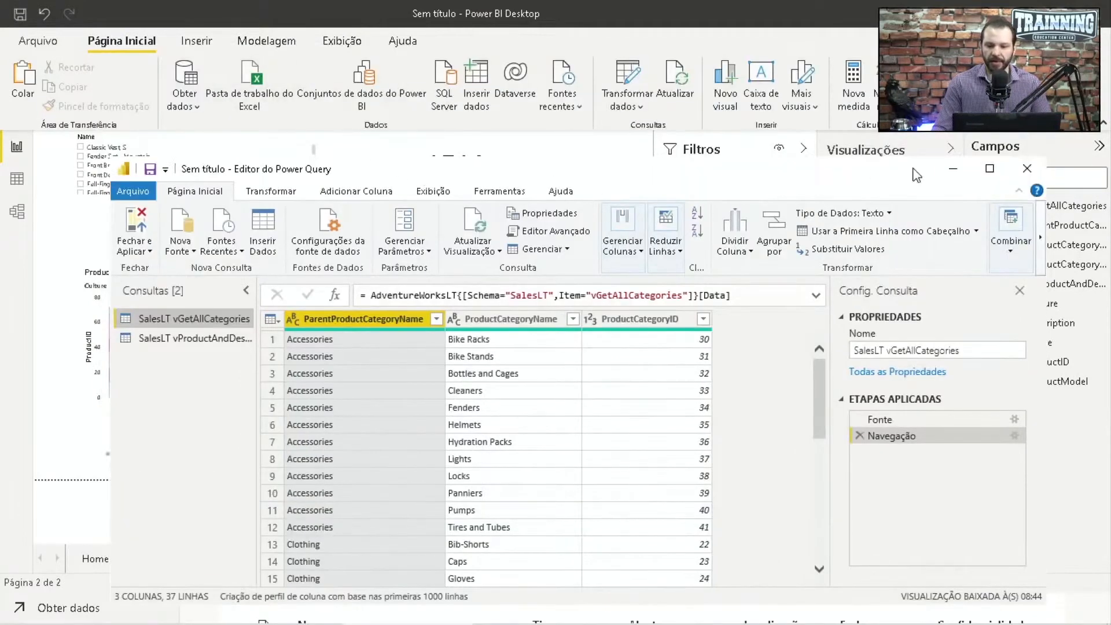
click(992, 168)
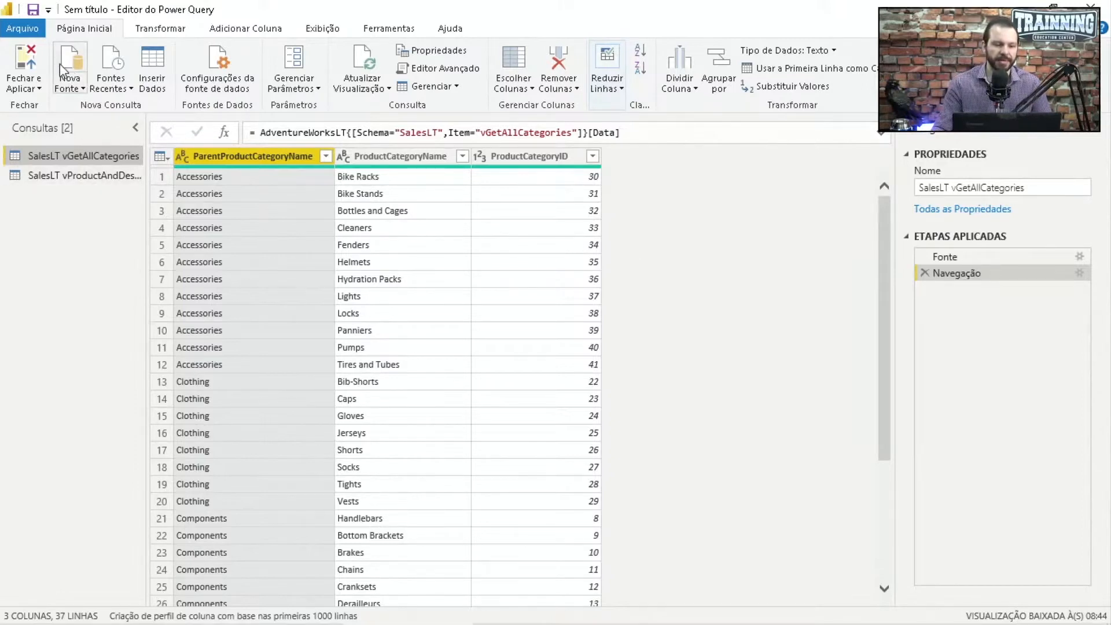
Inspect the AdventureWorksLT data source's server, database and advanced options, then close its settings without changing anything.
click(221, 63)
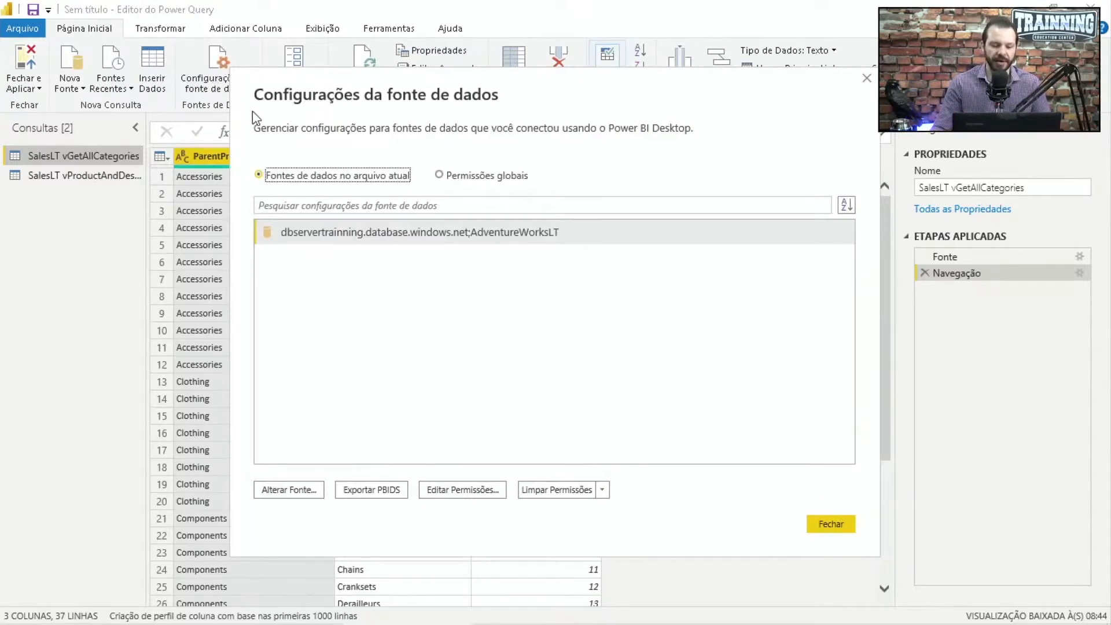
click(305, 489)
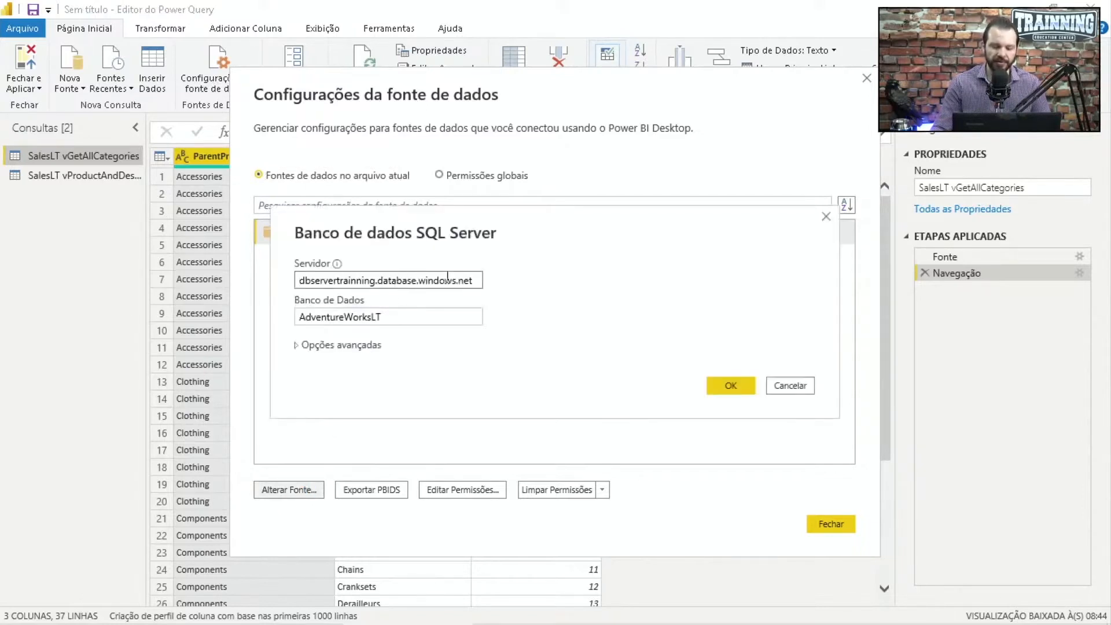
click(430, 313)
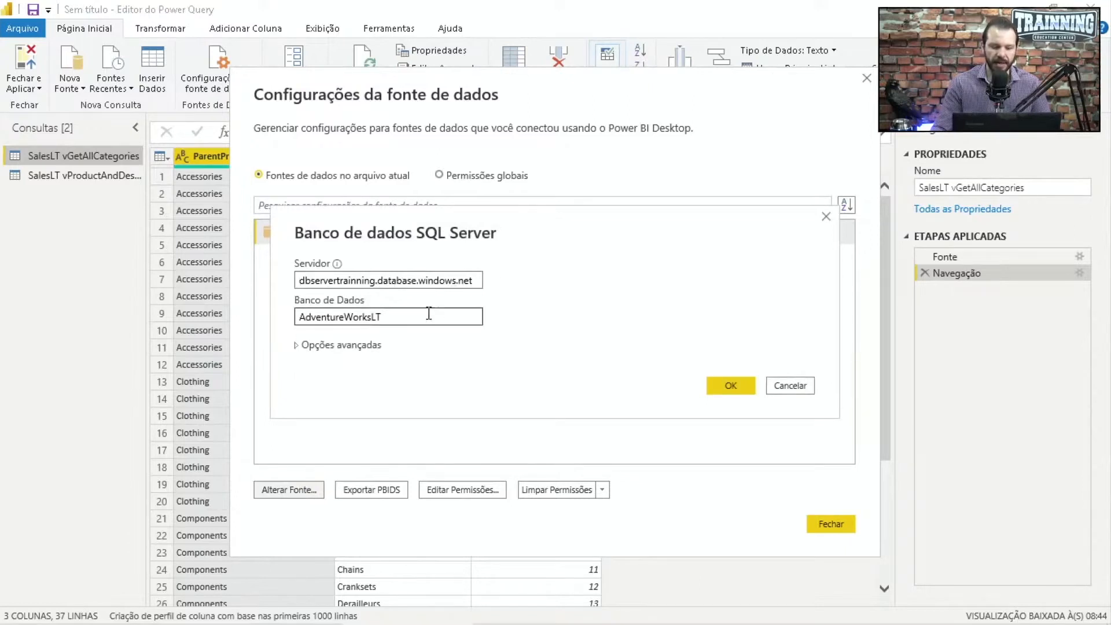
click(298, 345)
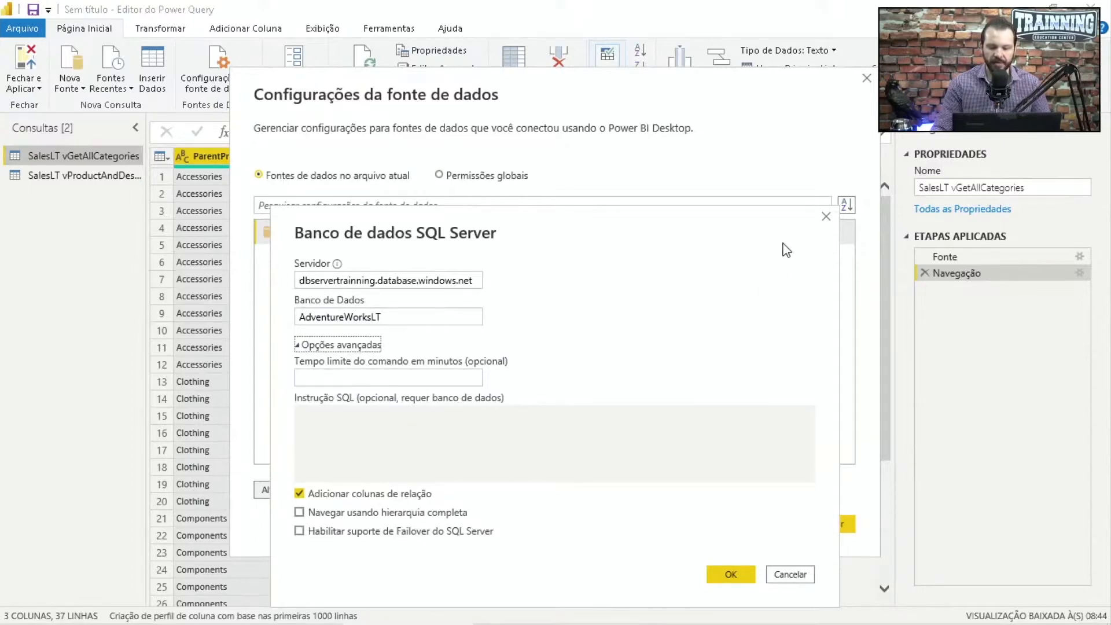
click(826, 218)
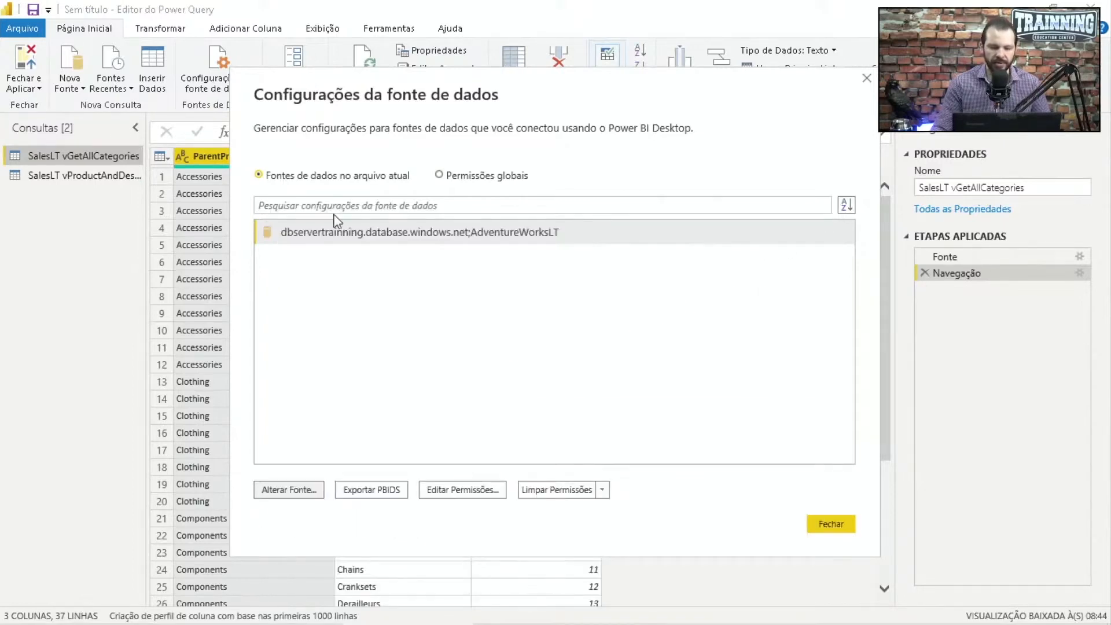
click(865, 79)
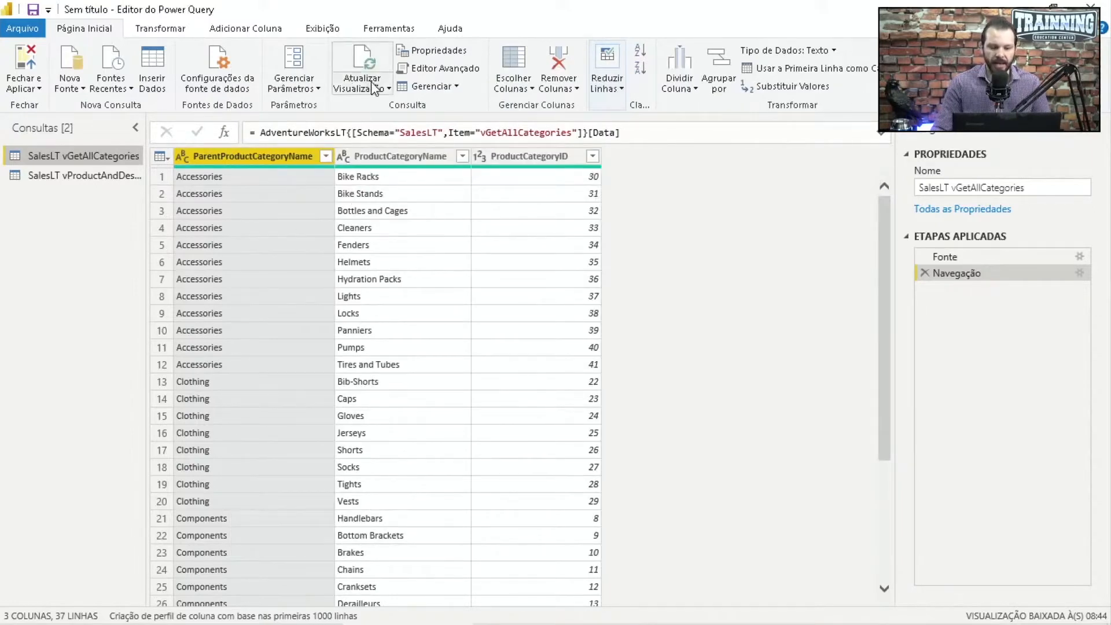
Review the M code of the SalesLT vGetAllCategories query in the Advanced Editor and close it unchanged.
click(434, 69)
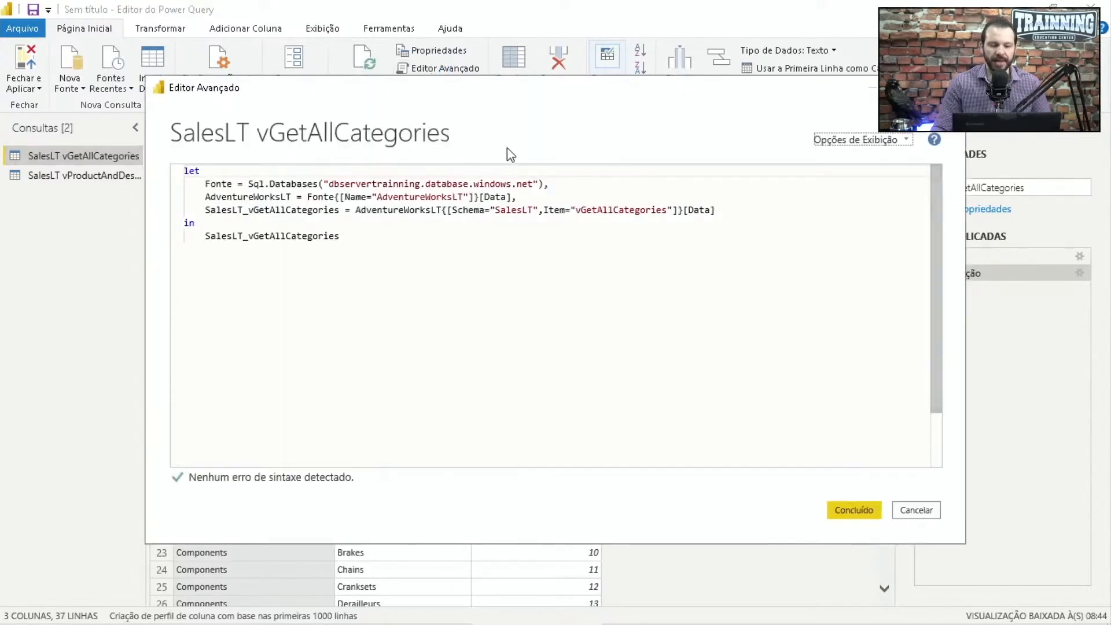
drag(777, 213, 168, 178)
click(350, 282)
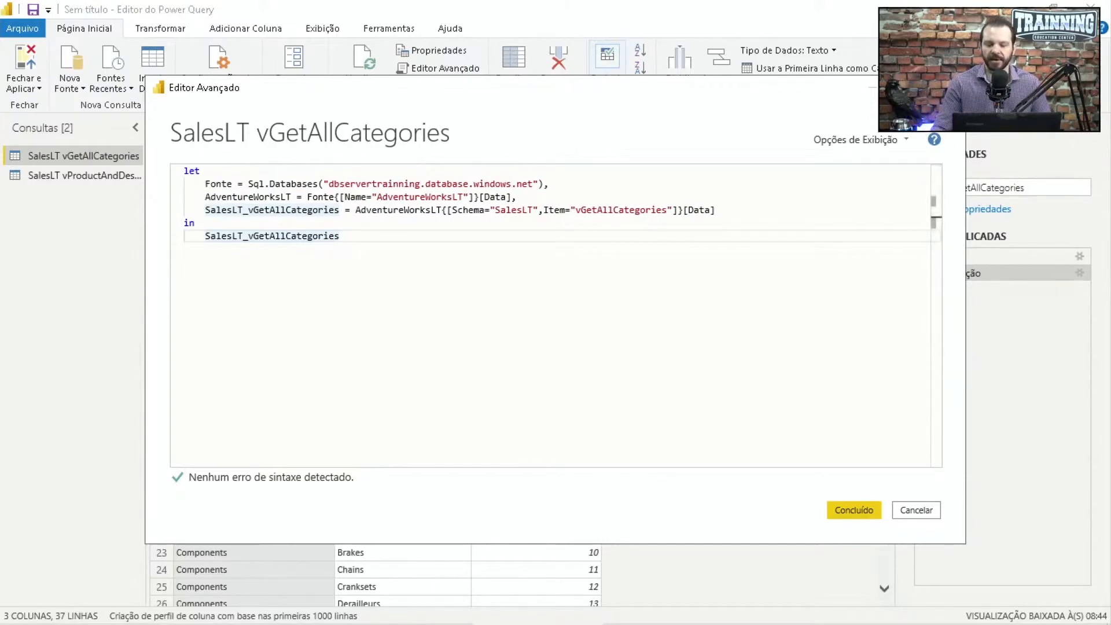
click(950, 87)
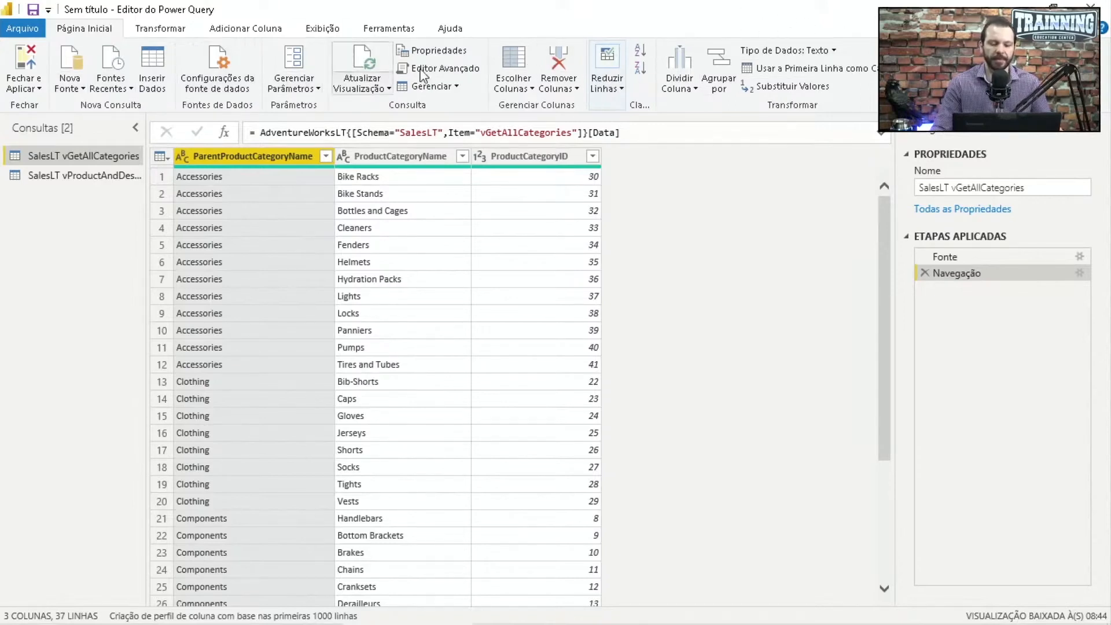
click(163, 30)
click(107, 32)
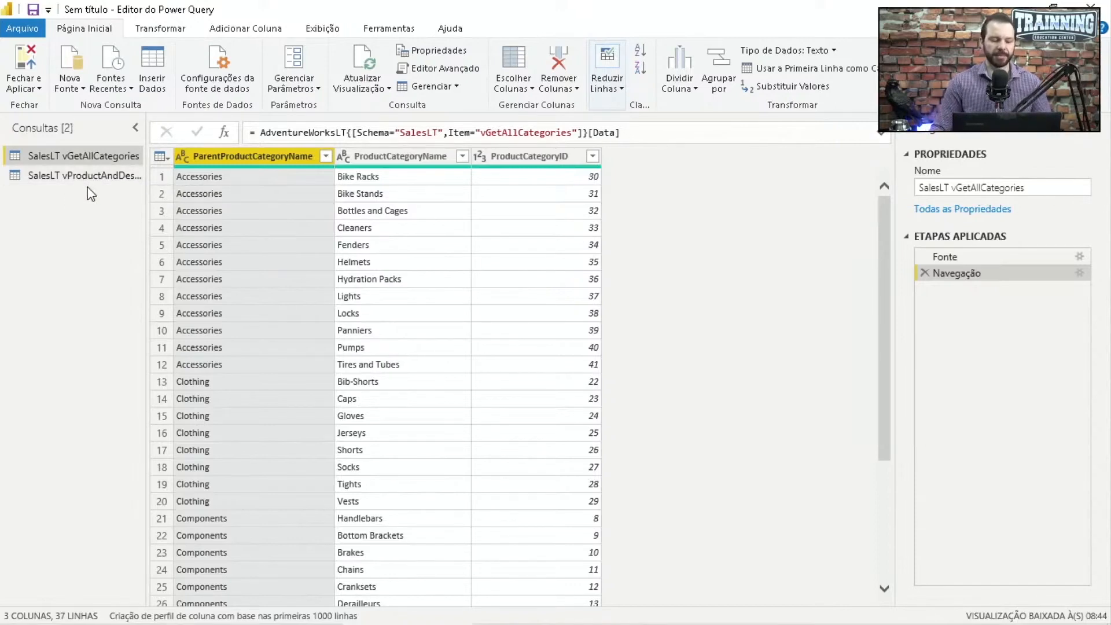
right_click(93, 158)
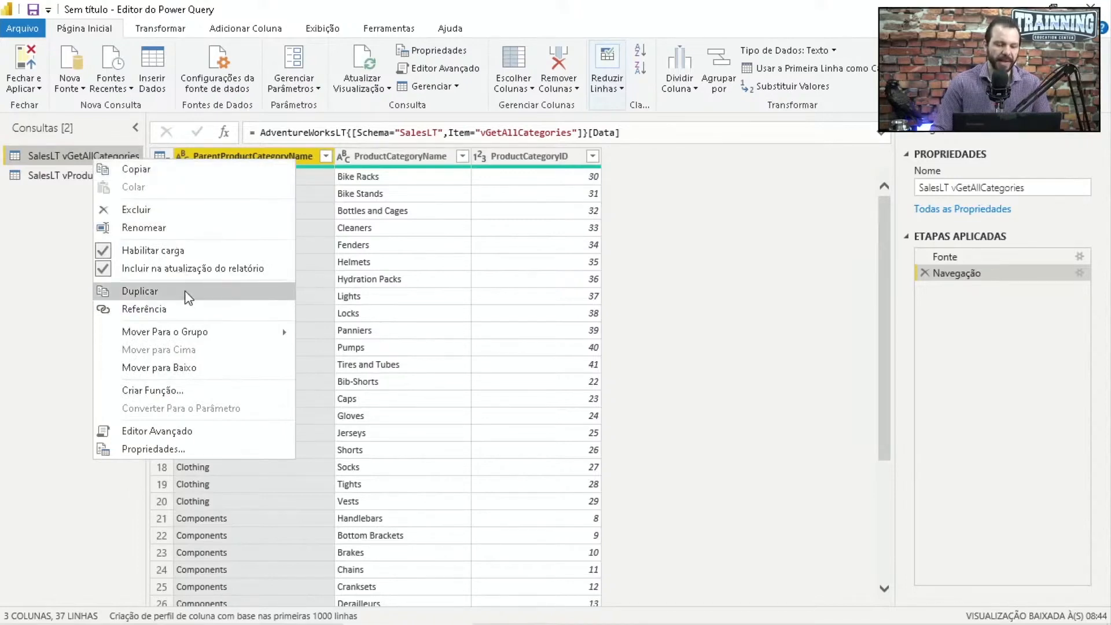
click(65, 197)
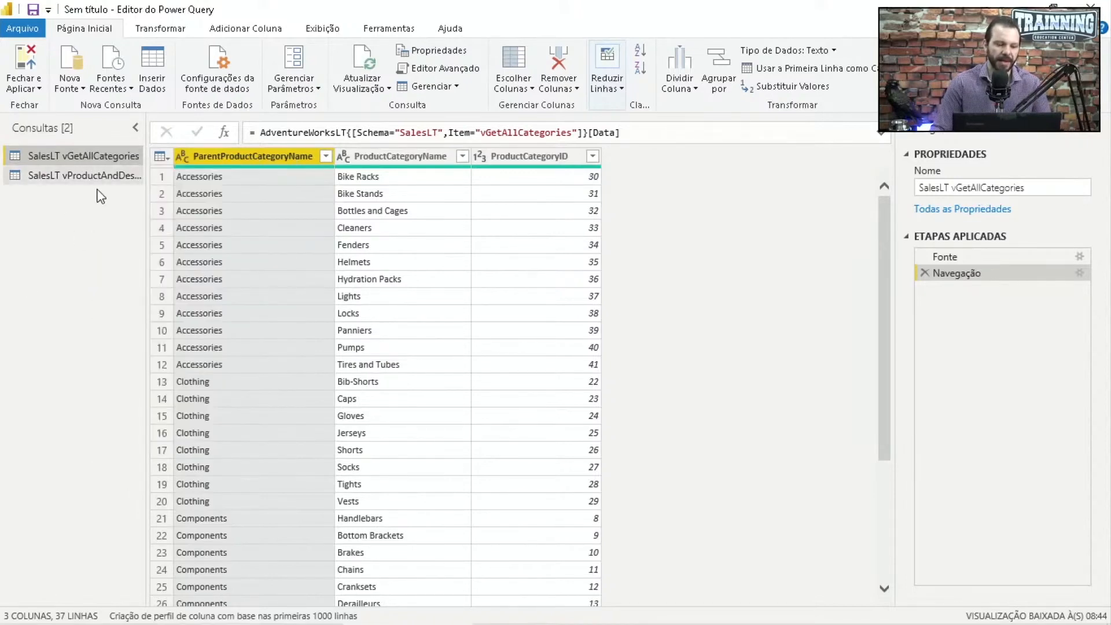
Duplicate the SalesLT vGetAllCategories query and look through the rows of the copy.
right_click(87, 158)
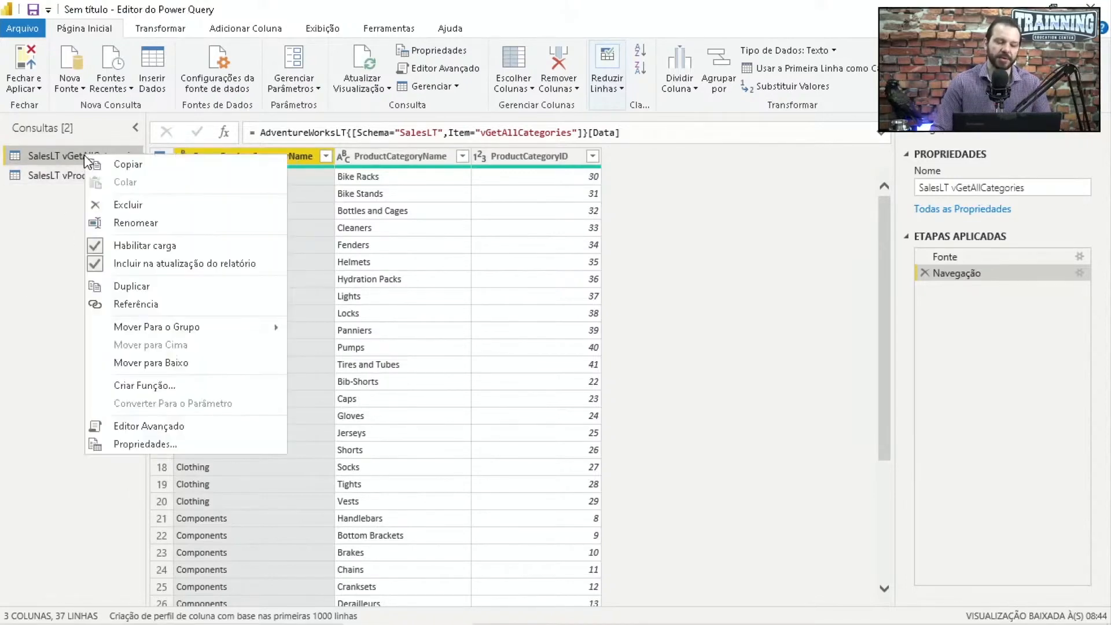
click(182, 288)
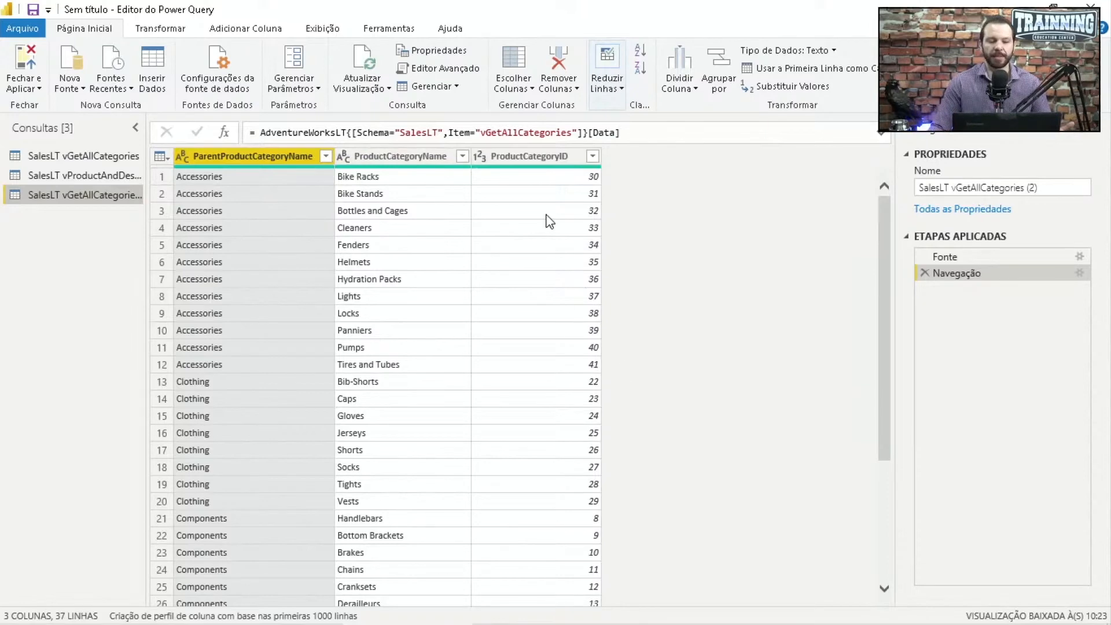
scroll(476, 366, down, 4)
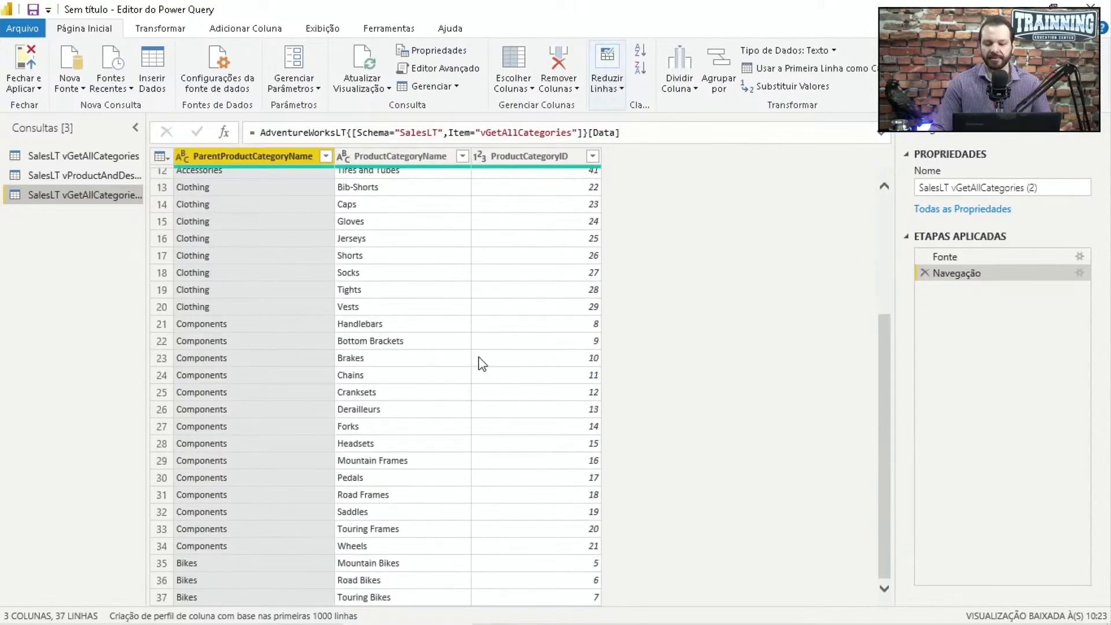
scroll(478, 356, up, 4)
scroll(520, 312, down, 4)
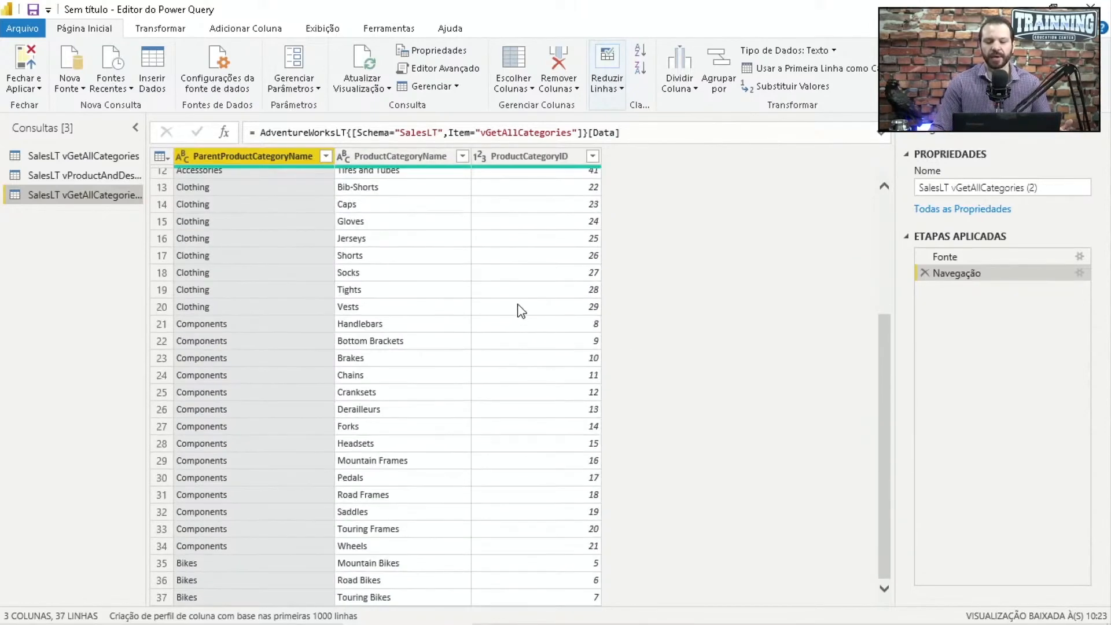
scroll(521, 312, up, 4)
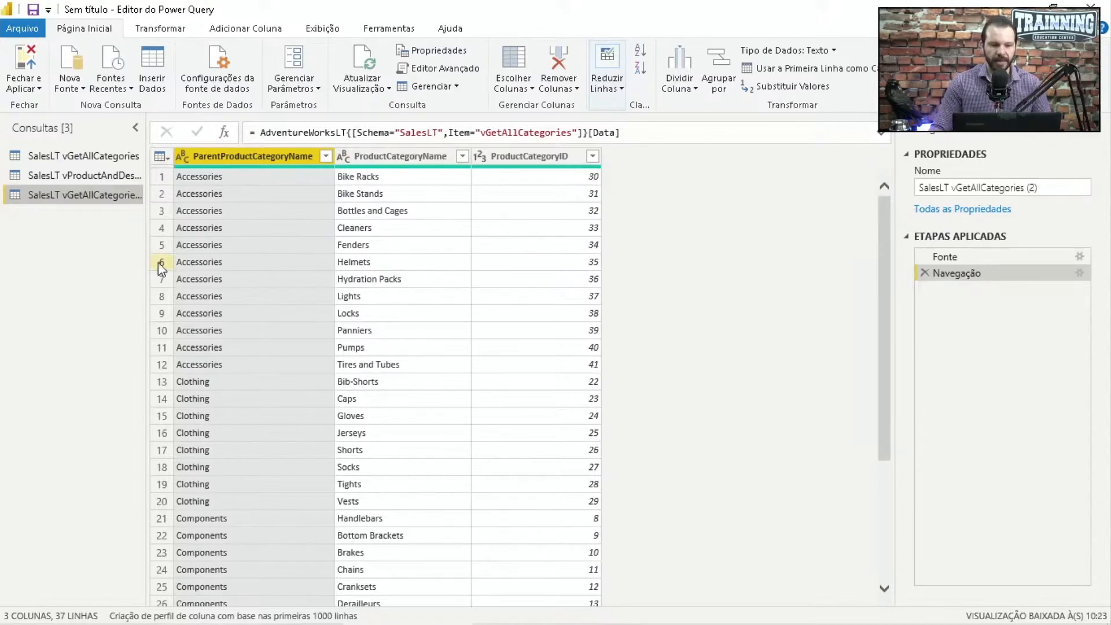
Add an index column starting from 0 to the duplicated categories query.
click(160, 156)
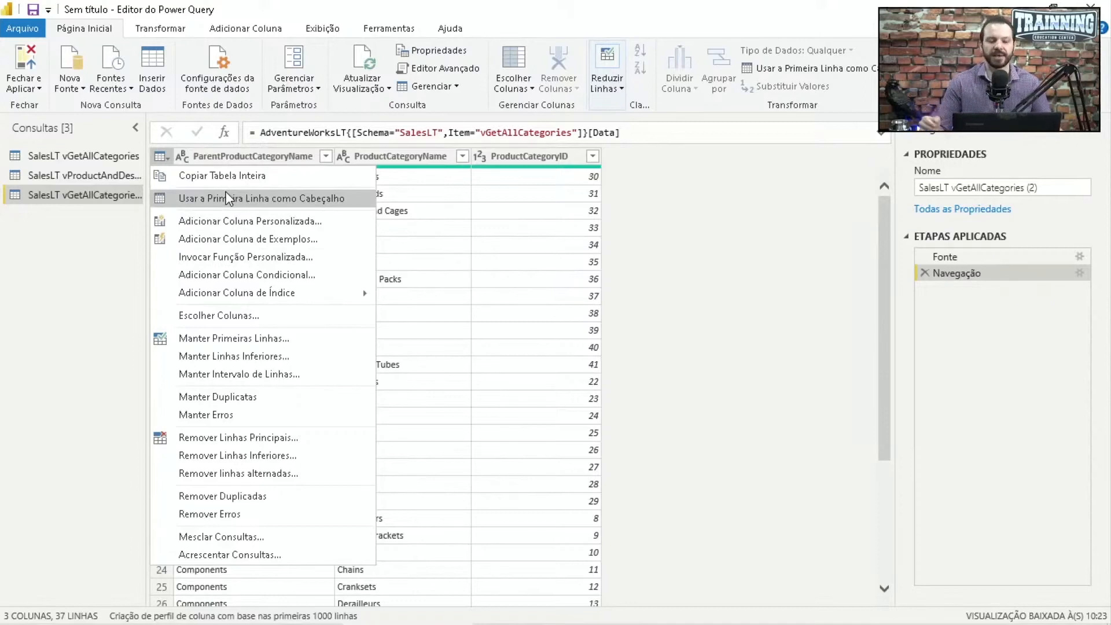
click(662, 184)
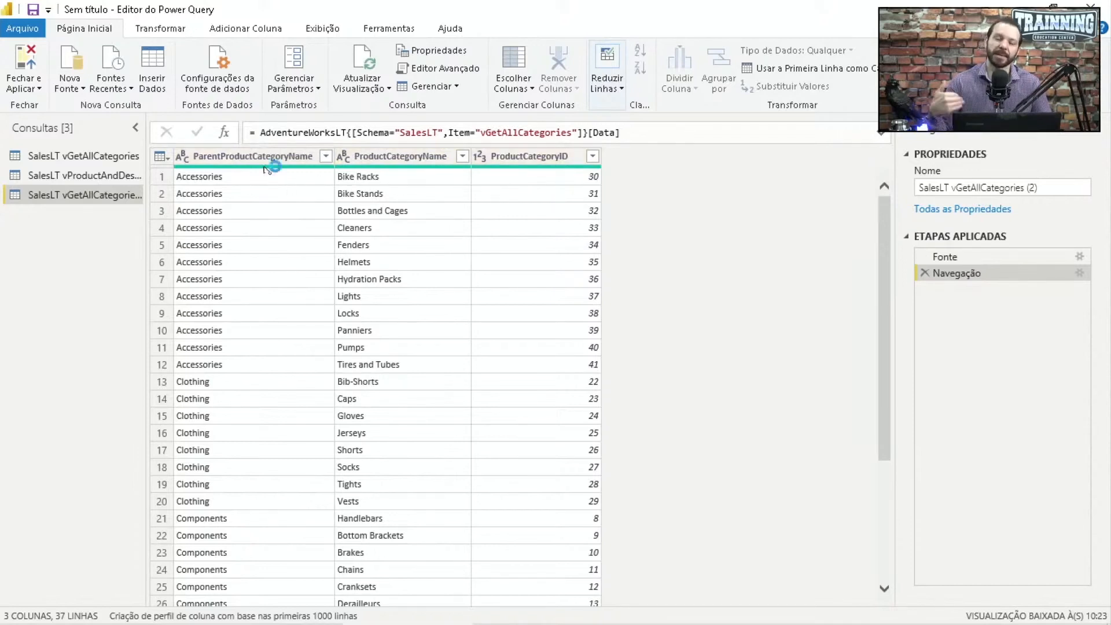
click(157, 159)
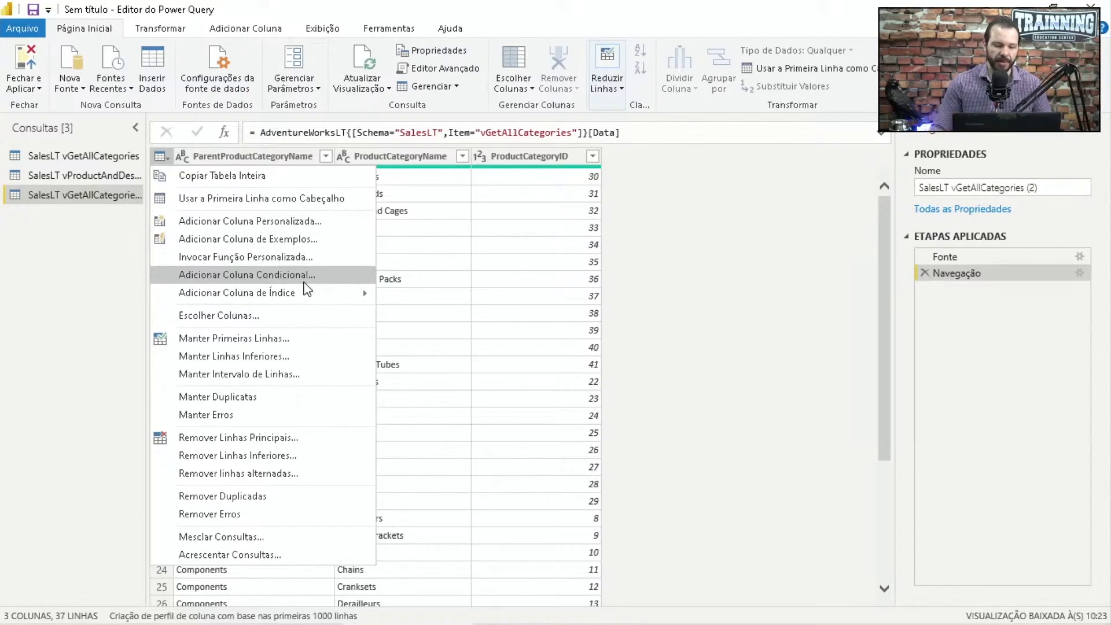
mouse_move(305, 298)
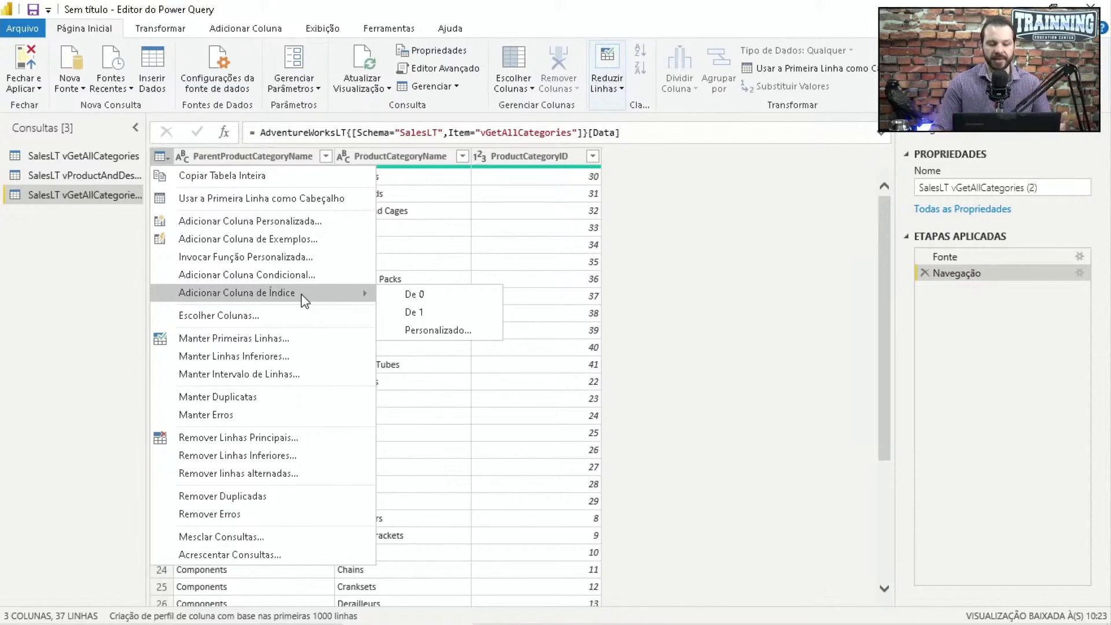
click(428, 296)
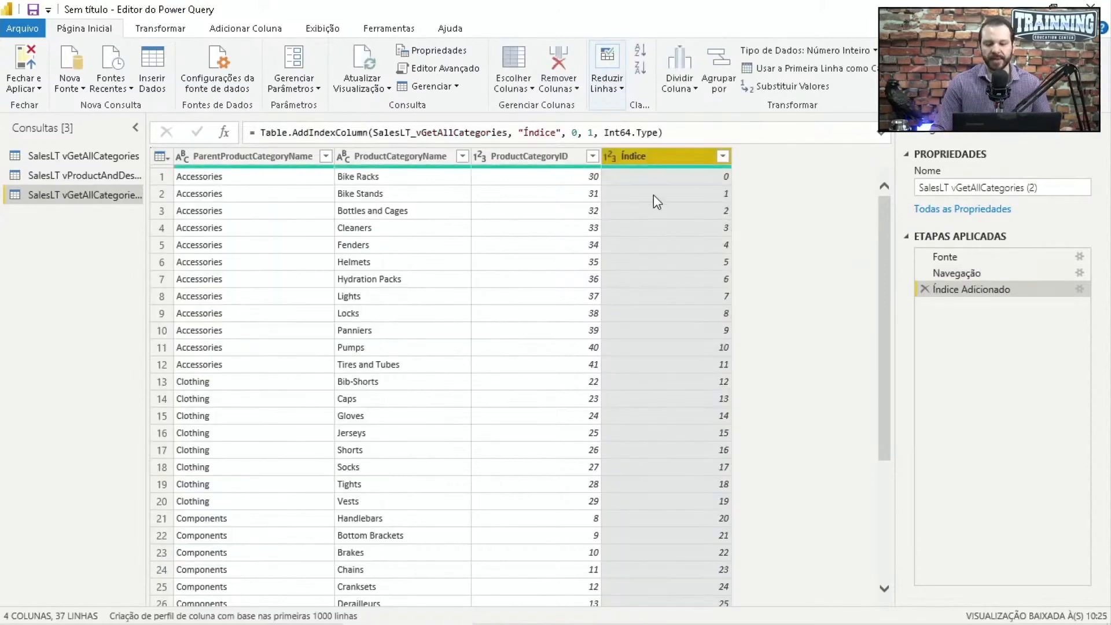
click(664, 178)
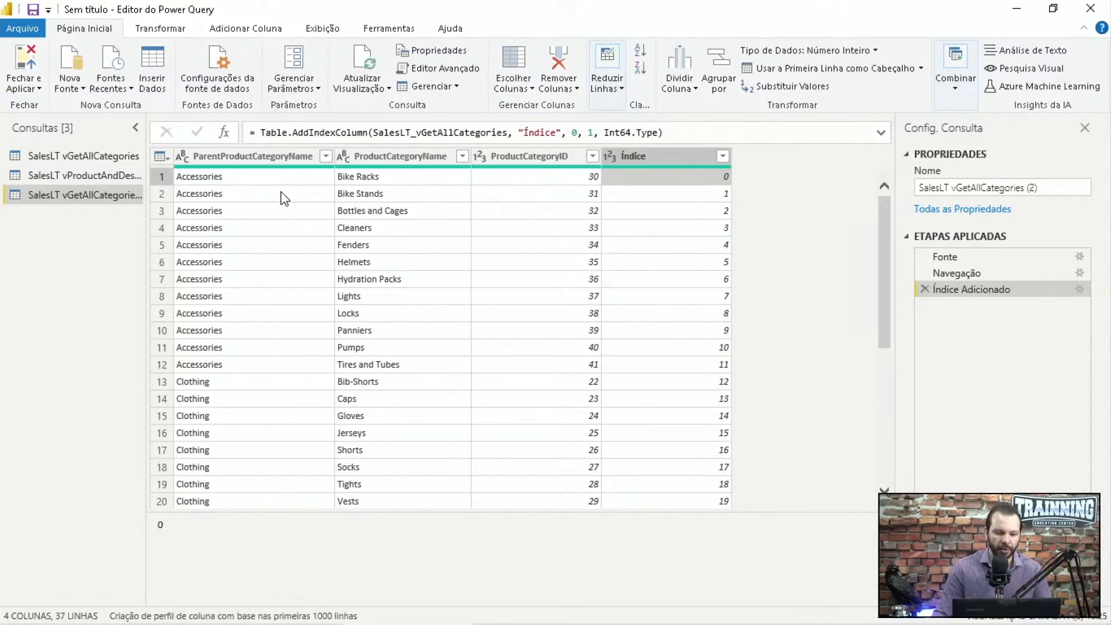
Rename the ParentProductCategoryName column of the duplicated query to Parent.
double_click(214, 154)
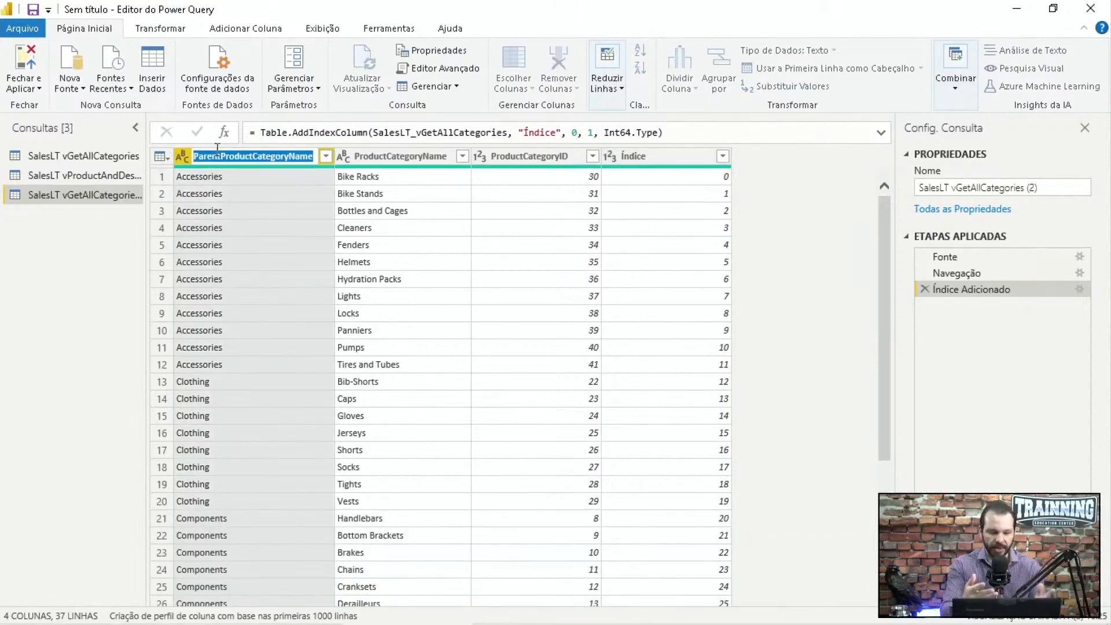
text(P)
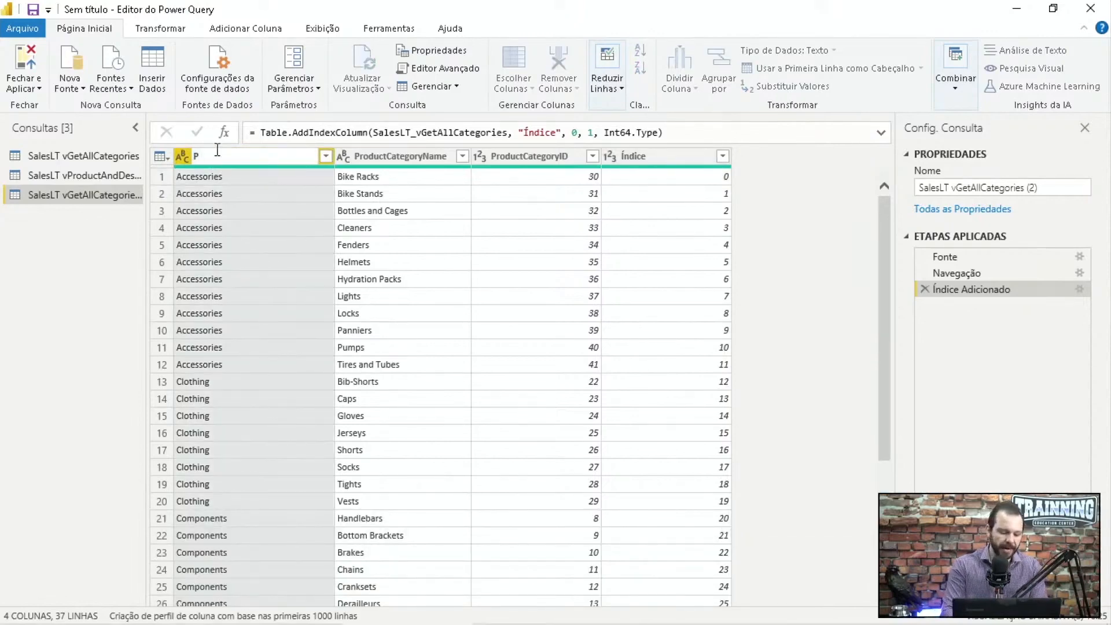
text(ARENT)
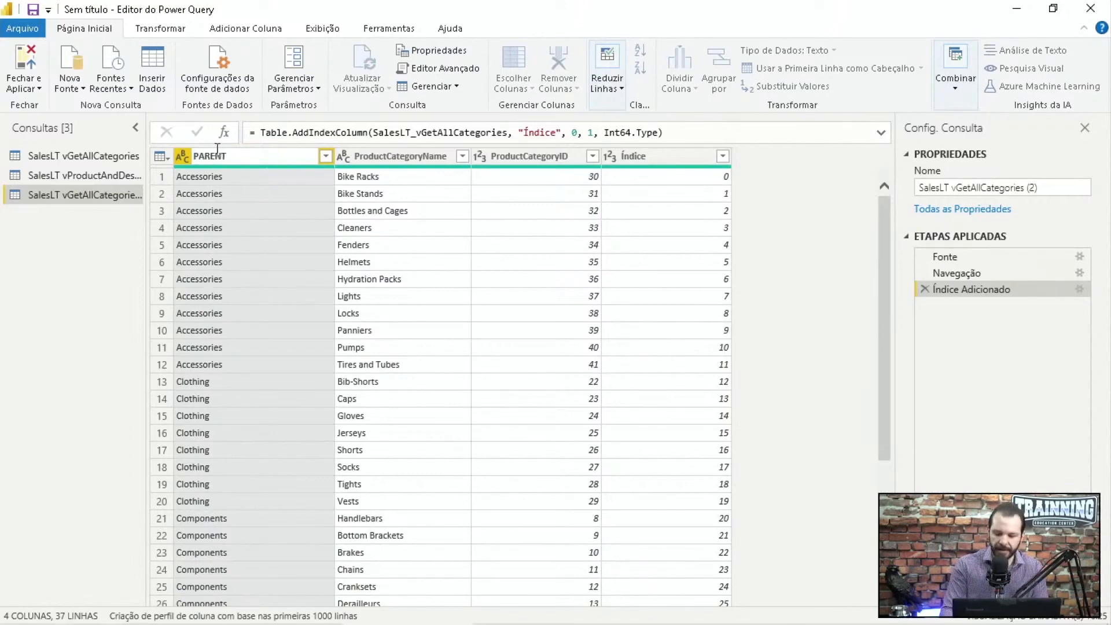
key(BackSpace)
key(BackSpace)
key(BackSpace)
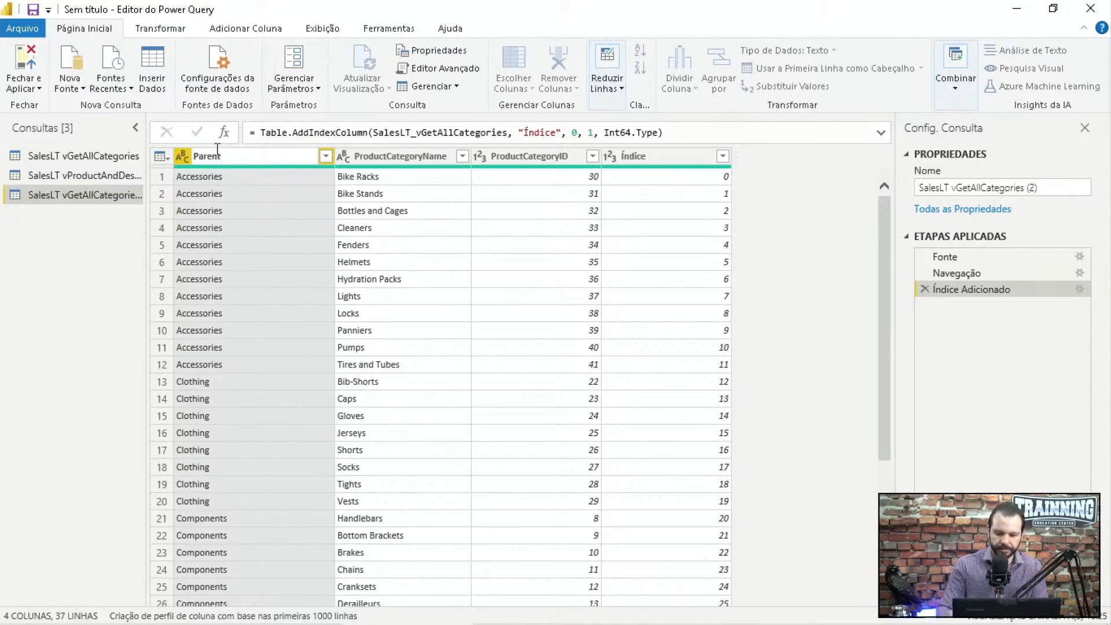
key(Return)
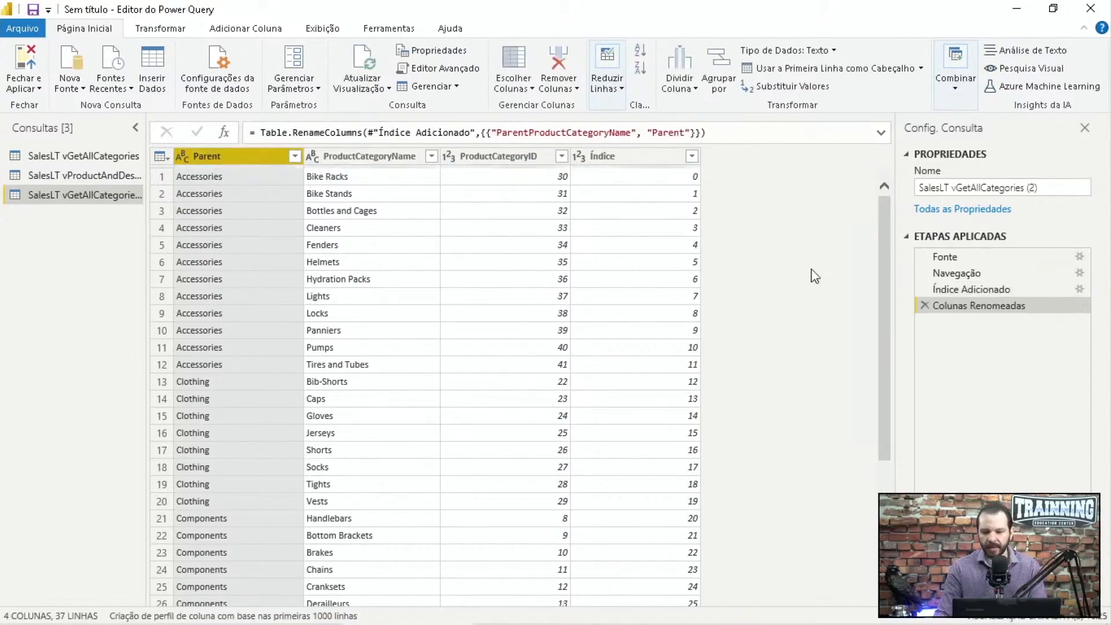